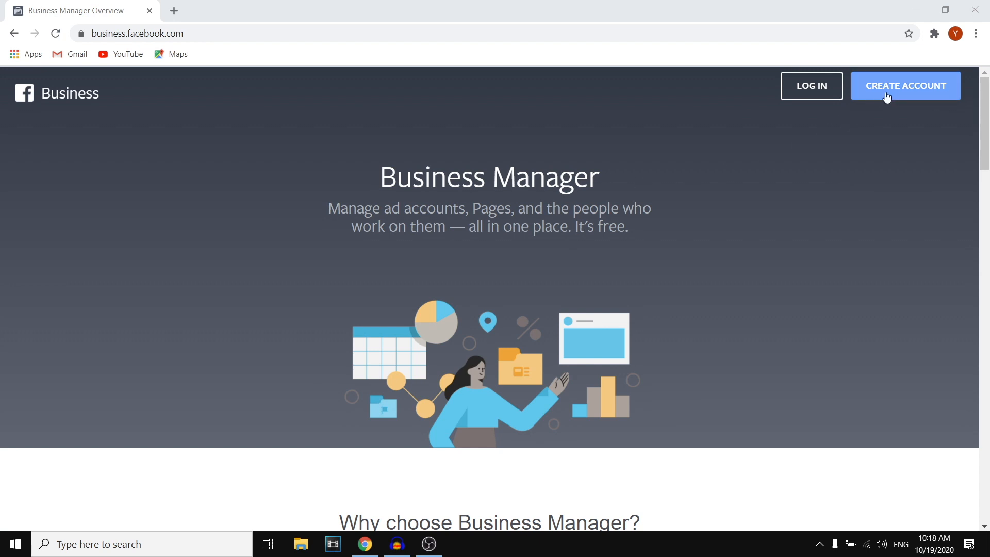
Begin creating a Business Manager account and log into Facebook with the prefilled credentials.
{"action": "left_click", "coordinate": [915, 93]}
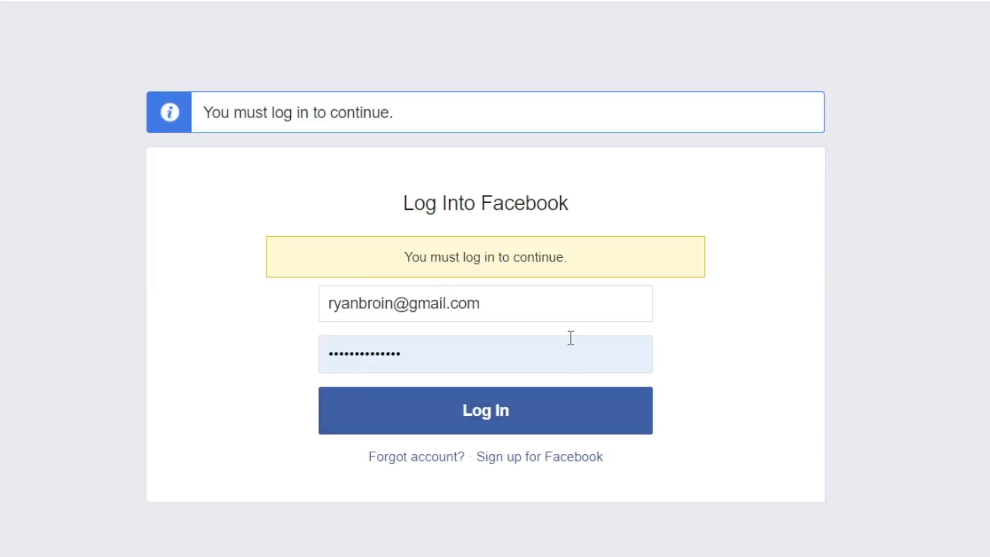
{"action": "left_click", "coordinate": [493, 411]}
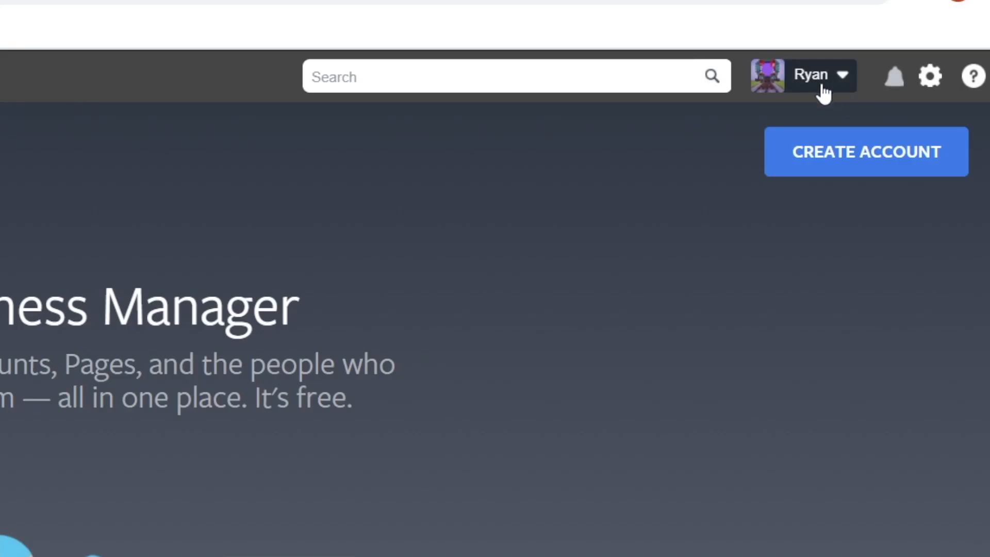
Open the Ads Manager campaigns page at facebook.com/adsmanager.
{"action": "left_click", "coordinate": [376, 30]}
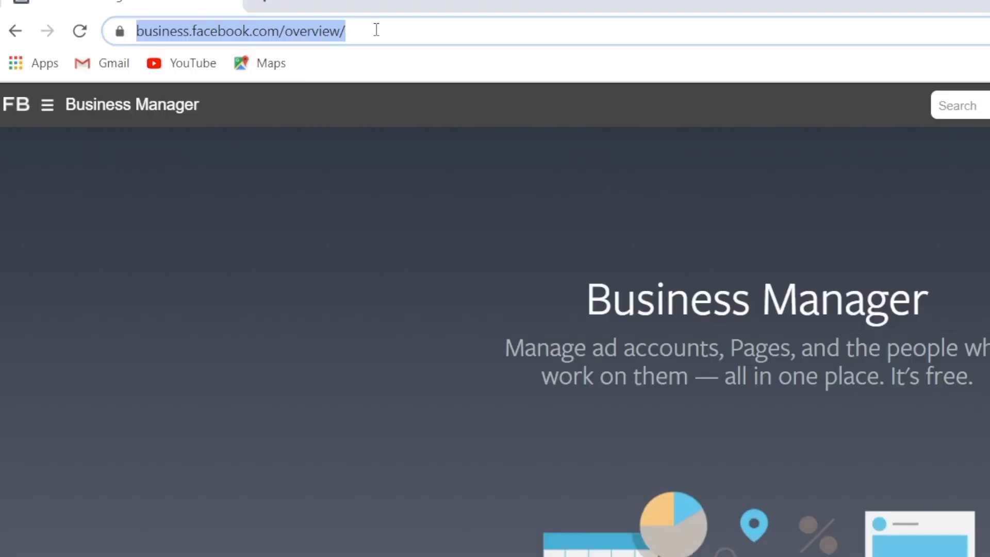
{"action": "type", "text": "facebook.com/adsmanager"}
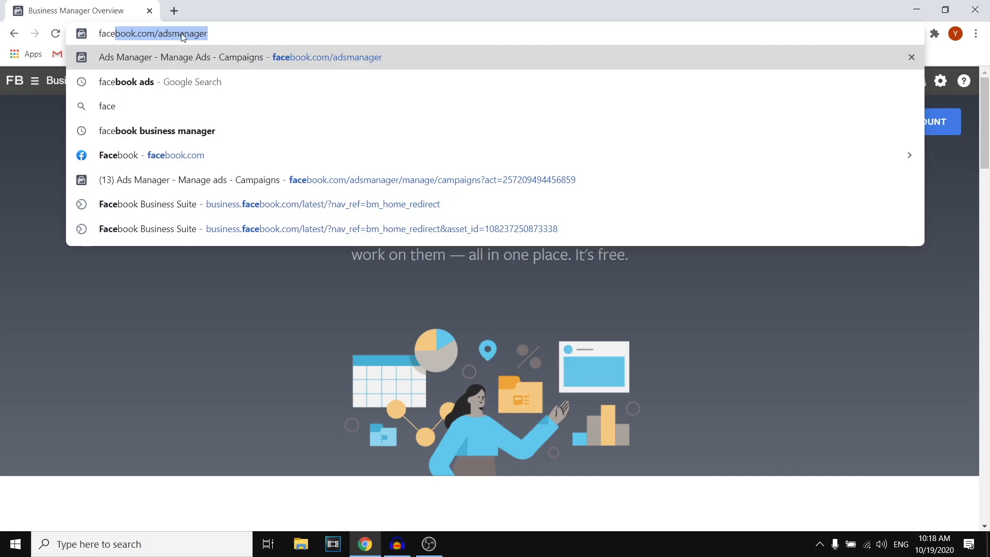
{"action": "left_click", "coordinate": [364, 59]}
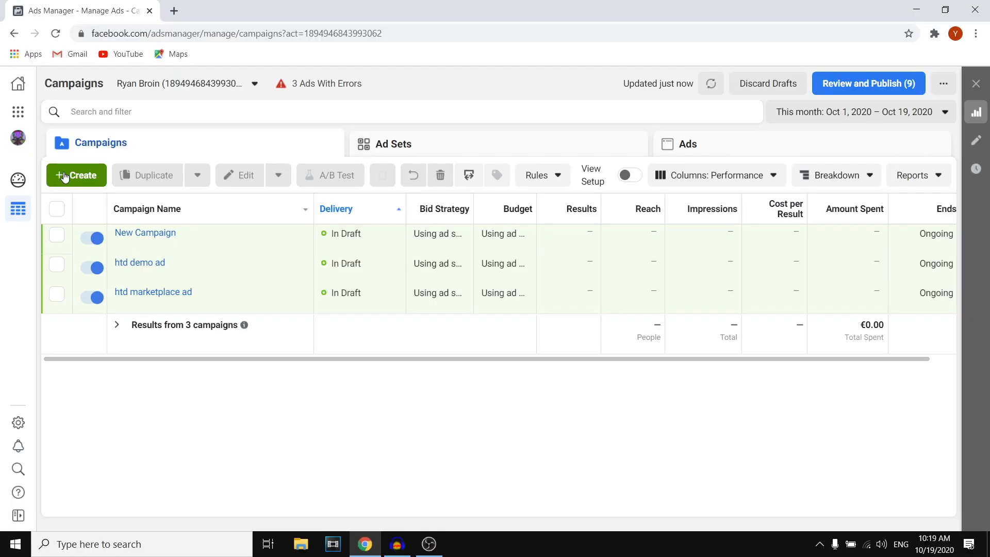
Create a new campaign with the Traffic objective.
{"action": "left_click", "coordinate": [64, 176]}
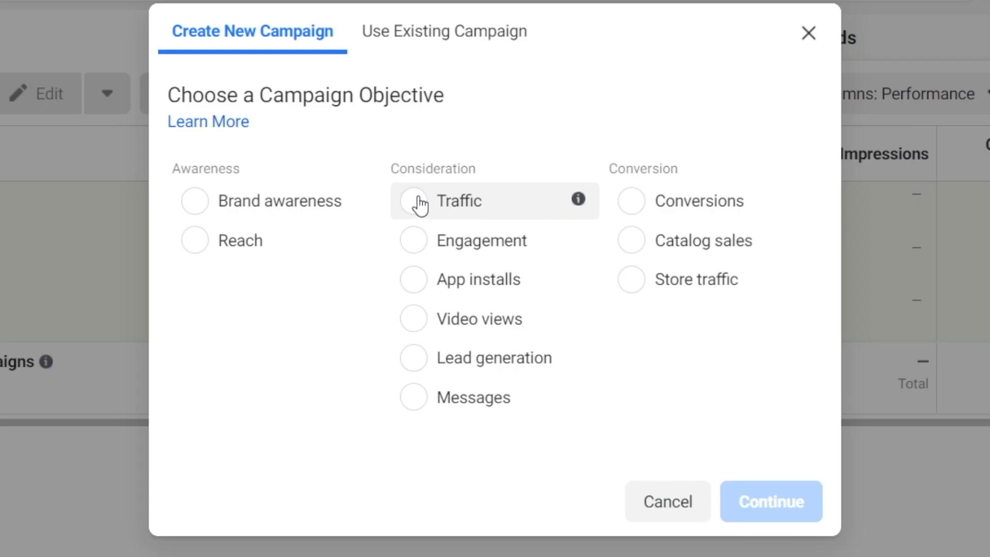
{"action": "left_click", "coordinate": [421, 206]}
{"action": "mouse_move", "coordinate": [568, 187]}
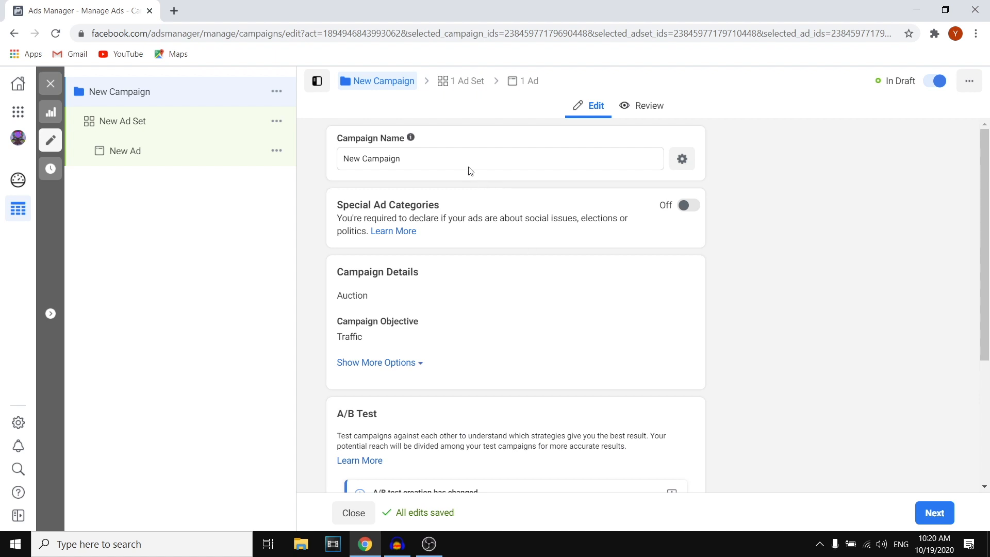
Rename the new campaign to "htd insta demo".
{"action": "left_click_drag", "start_coordinate": [470, 171], "coordinate": [287, 154]}
{"action": "key", "text": "BackSpace"}
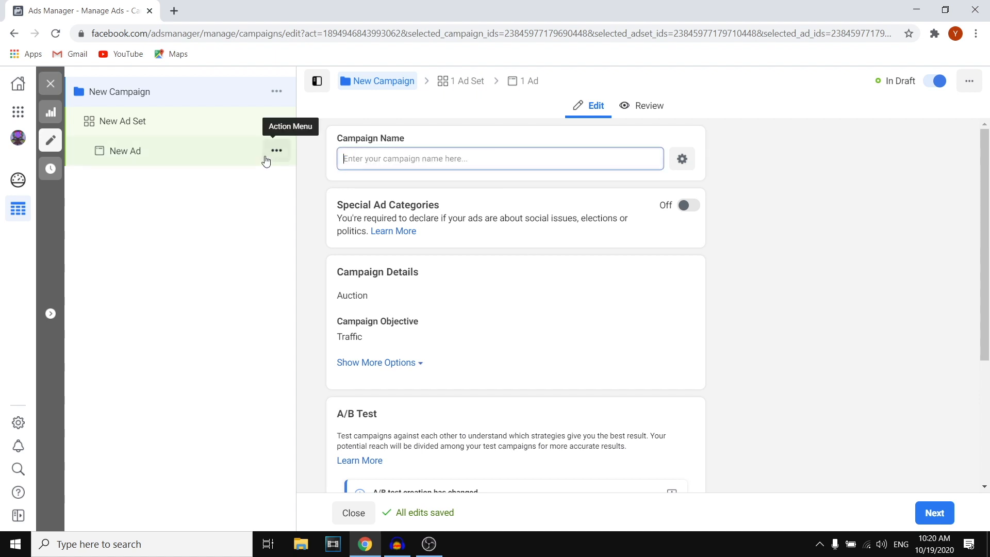
{"action": "type", "text": "htd"}
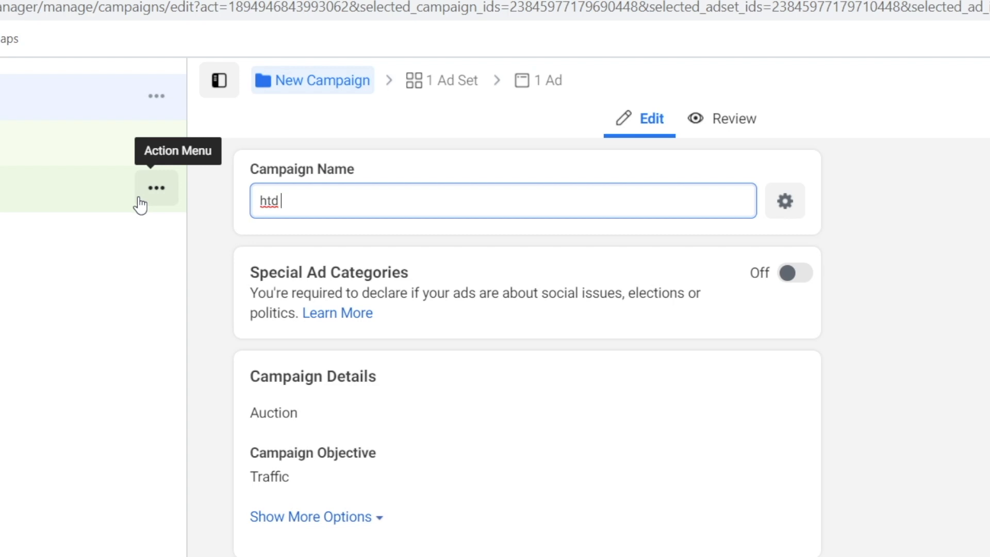
{"action": "type", "text": " insta demo"}
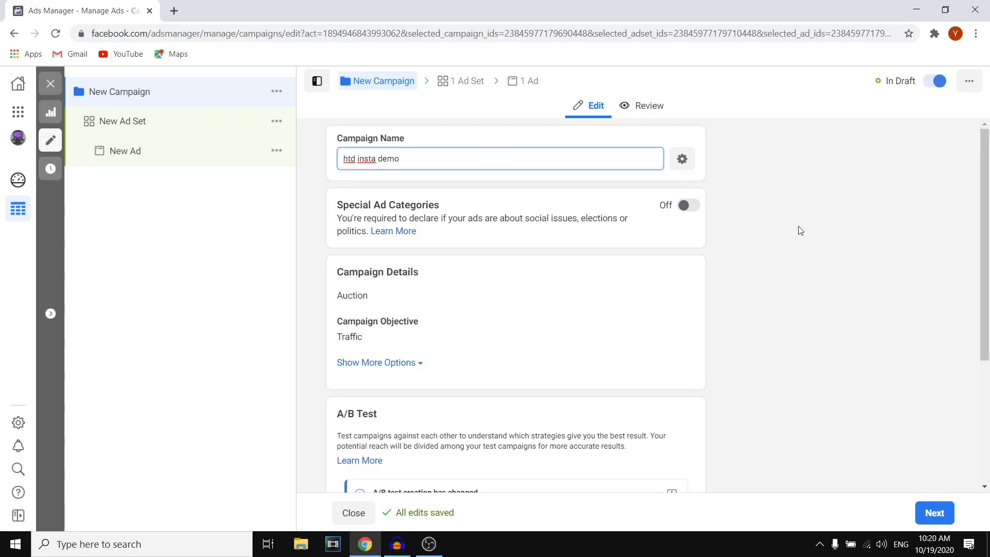
{"action": "left_click", "coordinate": [921, 335]}
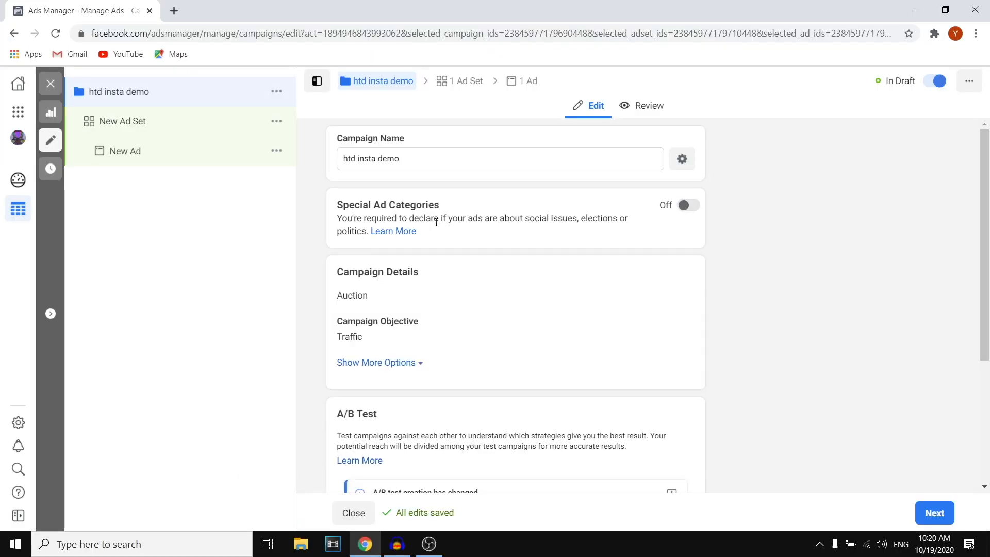
Read the help article on Special Ad Categories, including its housing and employment examples.
{"action": "left_click", "coordinate": [398, 232]}
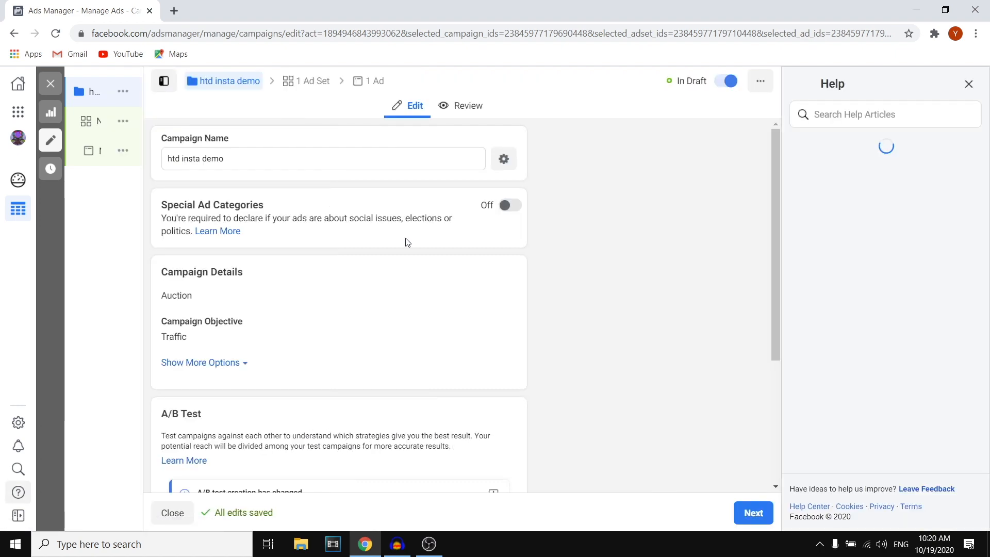
{"action": "scroll", "coordinate": [820, 454], "scroll_direction": "down", "scroll_amount": 10}
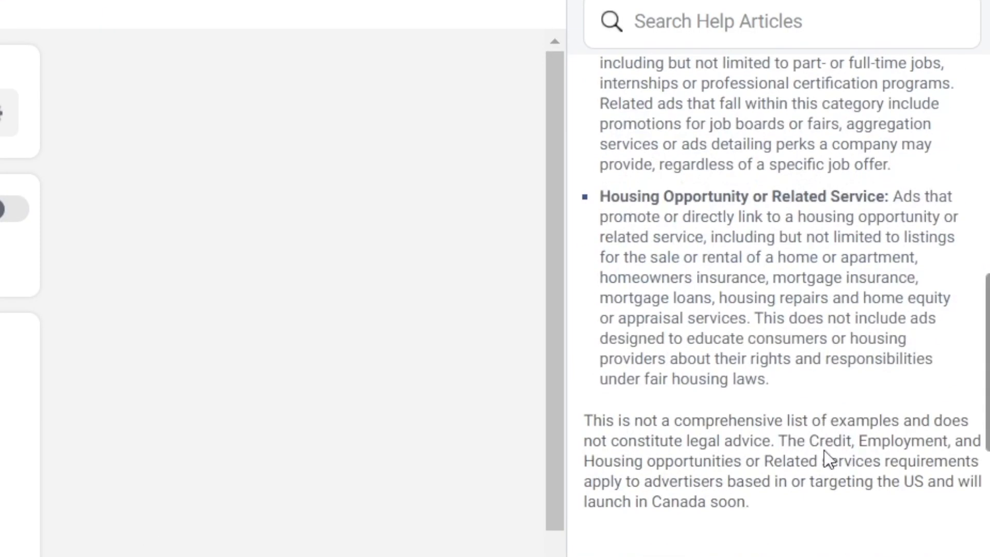
{"action": "scroll", "coordinate": [823, 442], "scroll_direction": "down", "scroll_amount": 8}
{"action": "scroll", "coordinate": [827, 432], "scroll_direction": "up", "scroll_amount": 5}
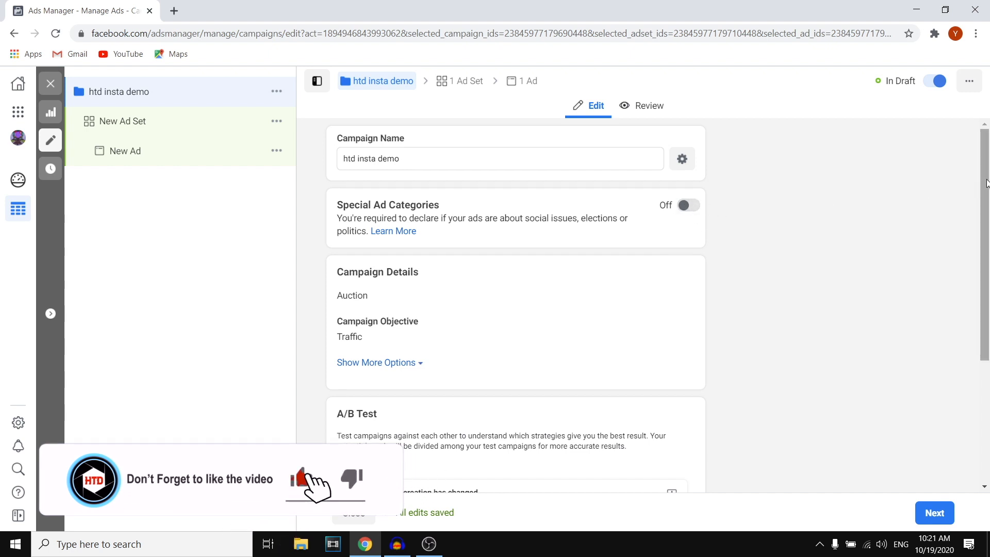
Get started with the campaign's A/B test to make it the control campaign.
{"action": "left_click_drag", "start_coordinate": [987, 184], "coordinate": [989, 306]}
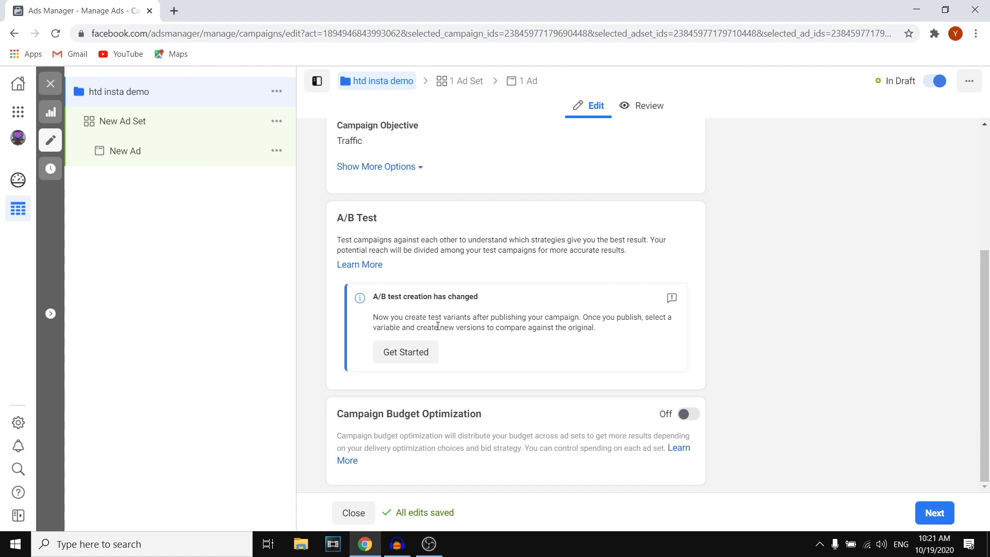
{"action": "left_click", "coordinate": [410, 349]}
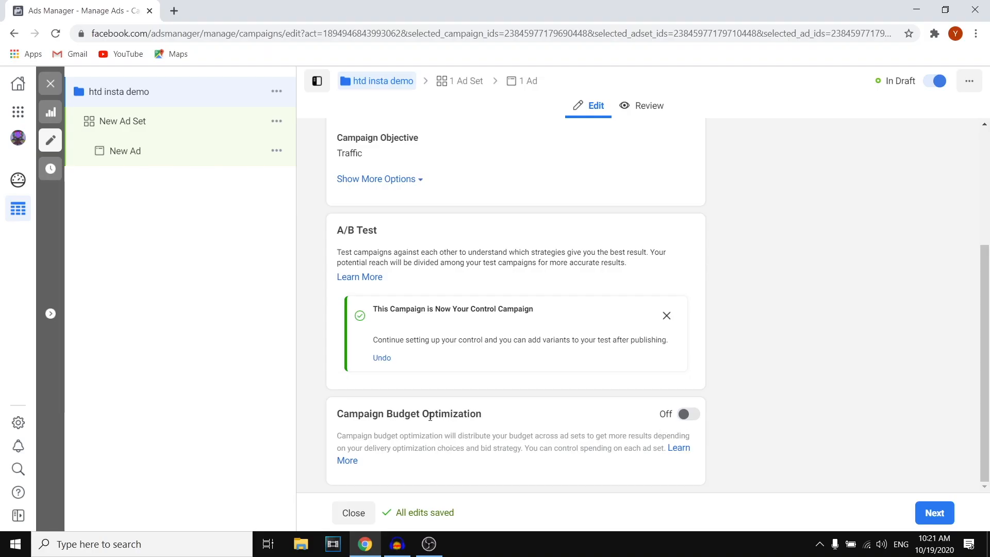
Turn Campaign Budget Optimization on to view its settings and turn it off again.
{"action": "left_click", "coordinate": [689, 415]}
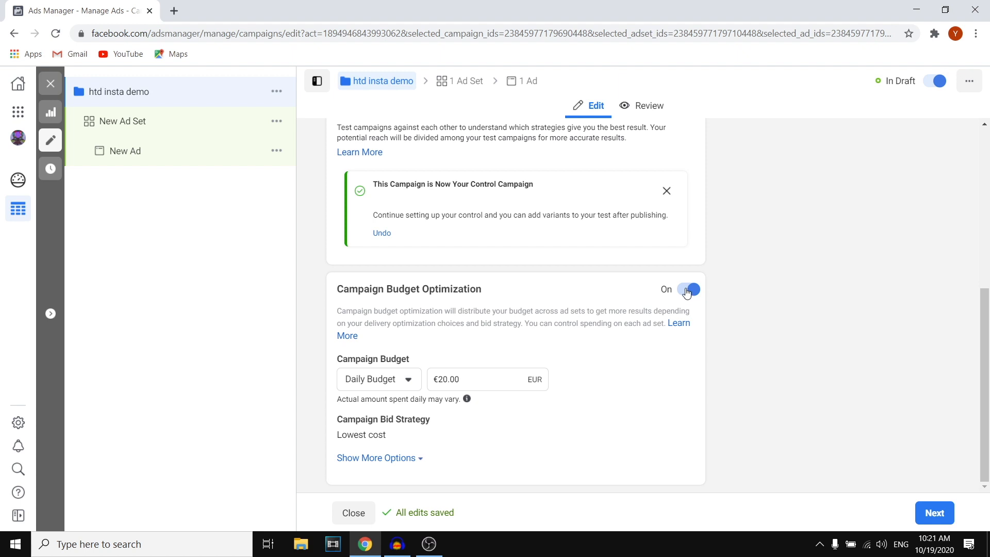
{"action": "left_click", "coordinate": [690, 289]}
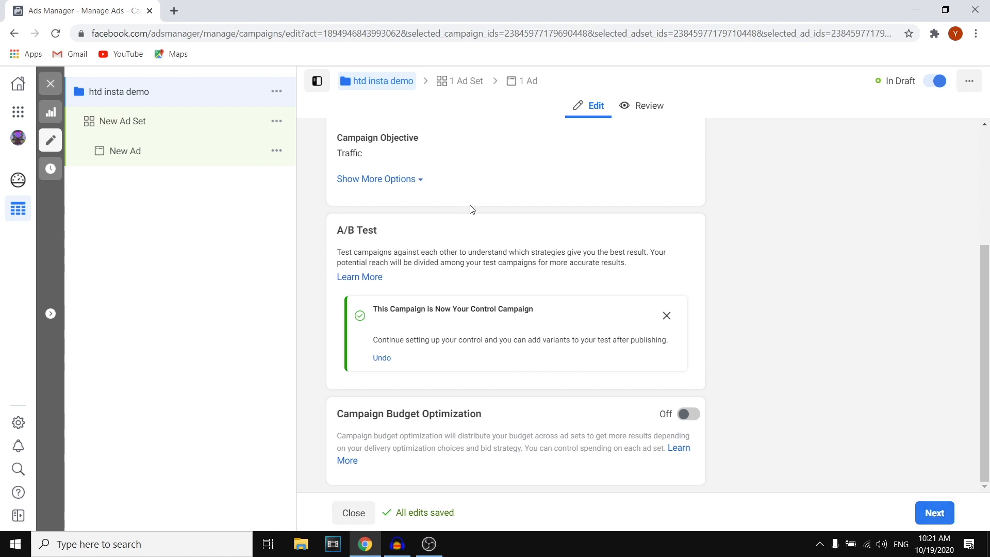
Continue to the ad set and rename it to "htd insta demo".
{"action": "left_click", "coordinate": [920, 512]}
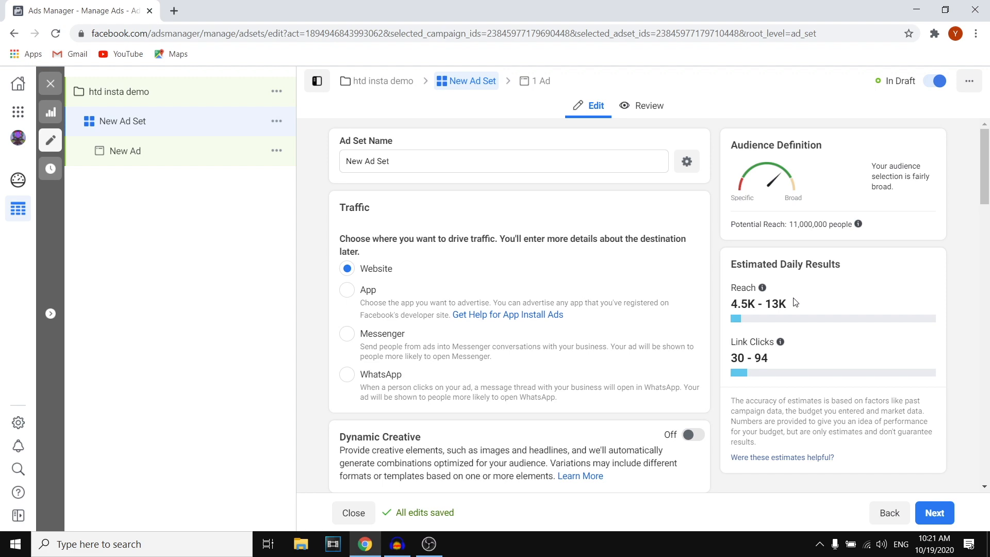
{"action": "left_click_drag", "start_coordinate": [400, 161], "coordinate": [273, 163]}
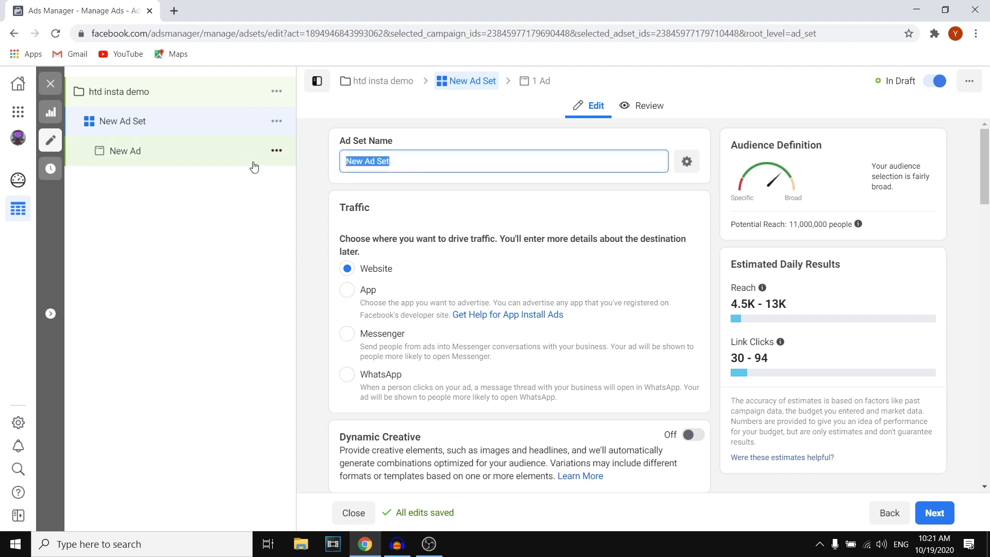
{"action": "key", "text": "BackSpace"}
{"action": "type", "text": "htd i"}
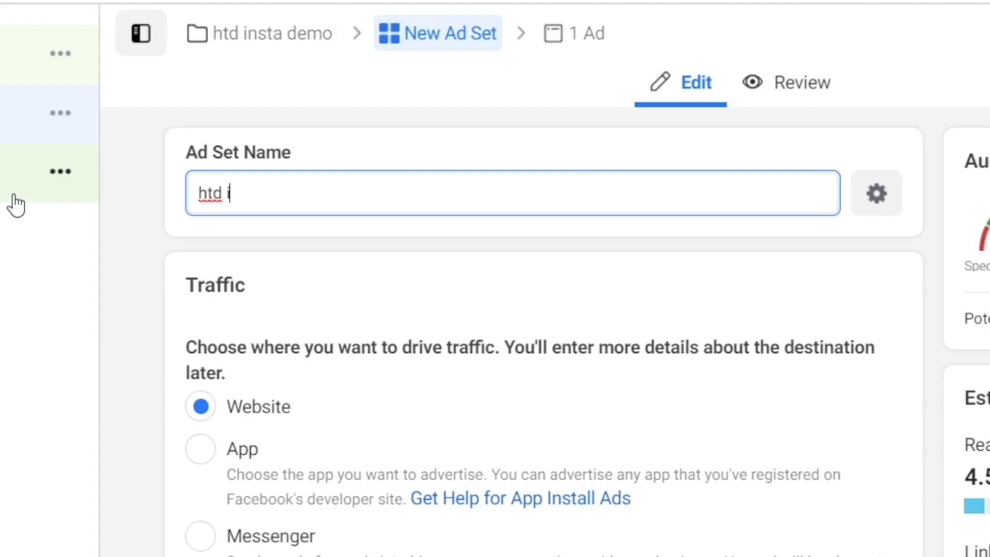
{"action": "type", "text": "nsta de"}
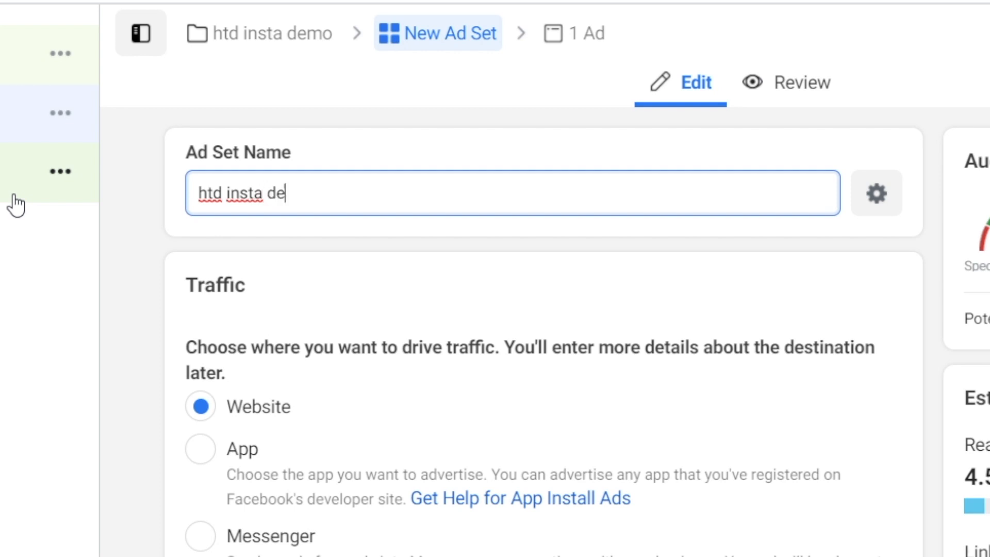
{"action": "type", "text": "mo"}
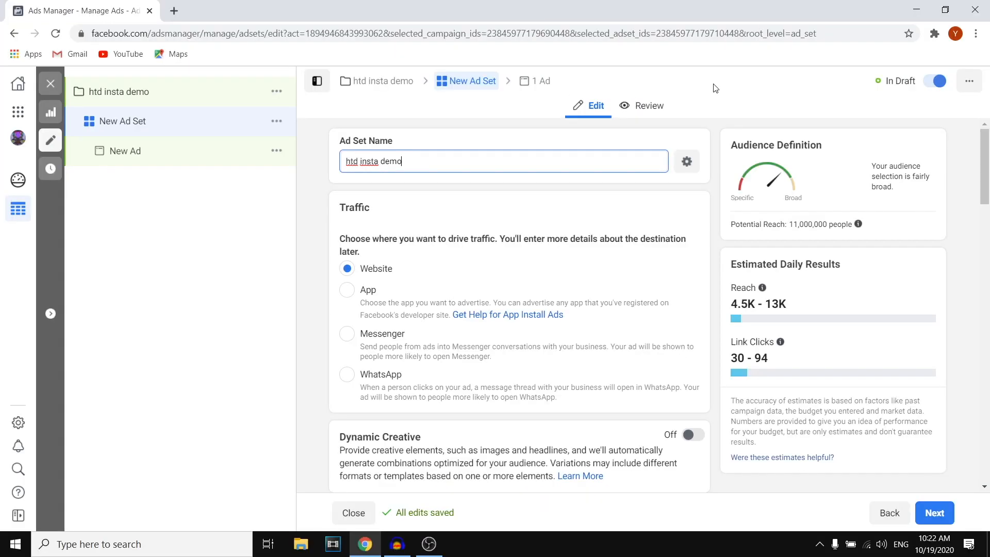
{"action": "left_click", "coordinate": [930, 47]}
Review the ad set's traffic destinations and switch its budget type to Lifetime Budget.
{"action": "scroll", "coordinate": [482, 180], "scroll_direction": "down", "scroll_amount": 1}
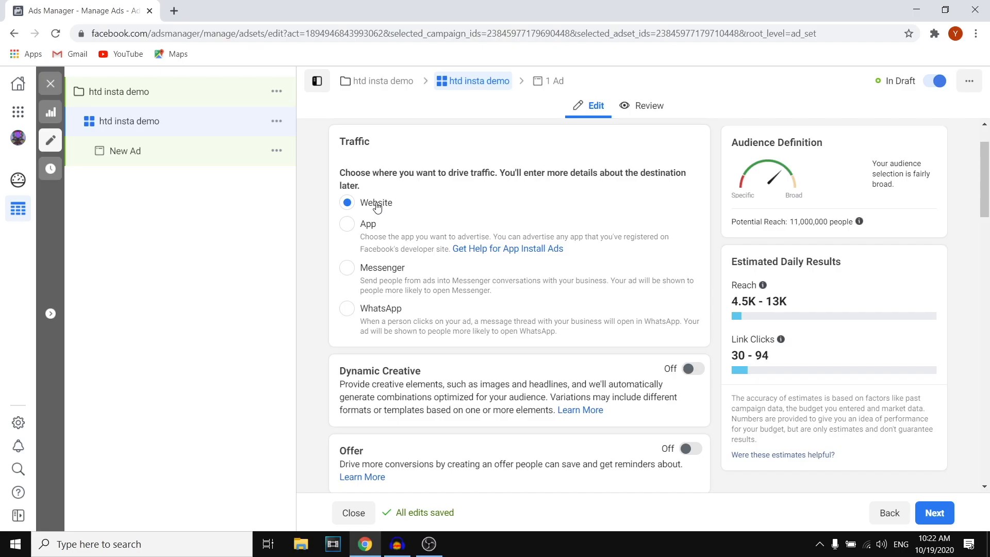
{"action": "scroll", "coordinate": [447, 252], "scroll_direction": "down", "scroll_amount": 4}
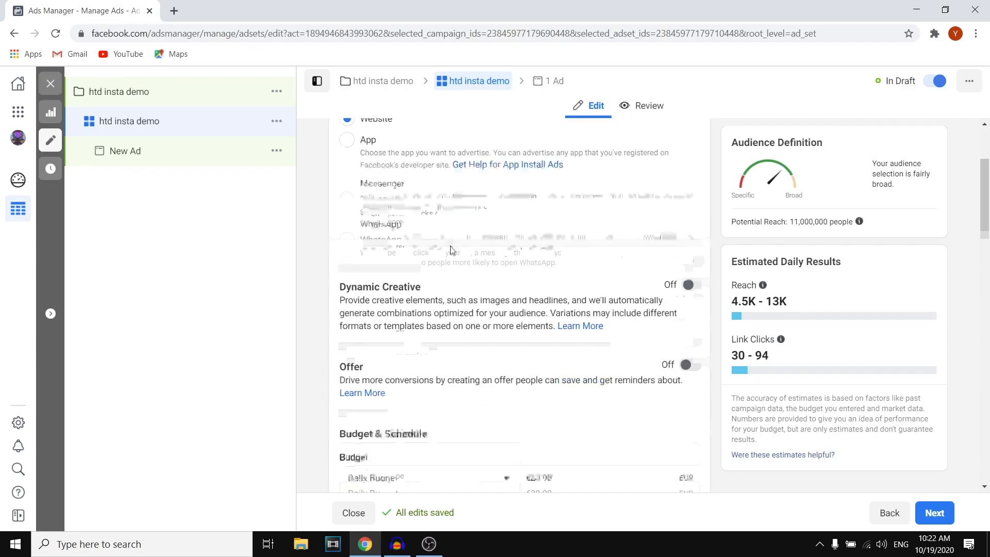
{"action": "scroll", "coordinate": [448, 242], "scroll_direction": "up", "scroll_amount": 5}
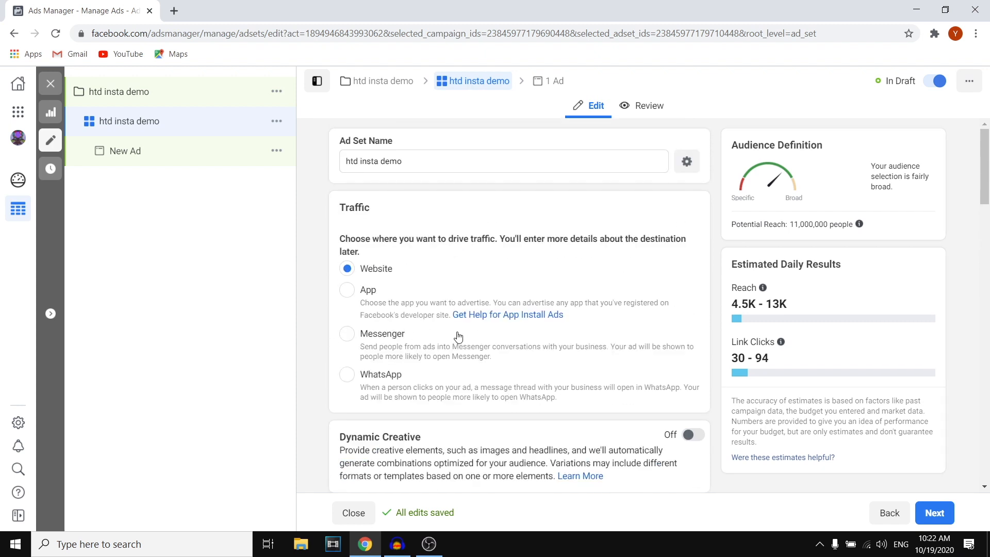
{"action": "left_click_drag", "start_coordinate": [988, 173], "coordinate": [989, 257]}
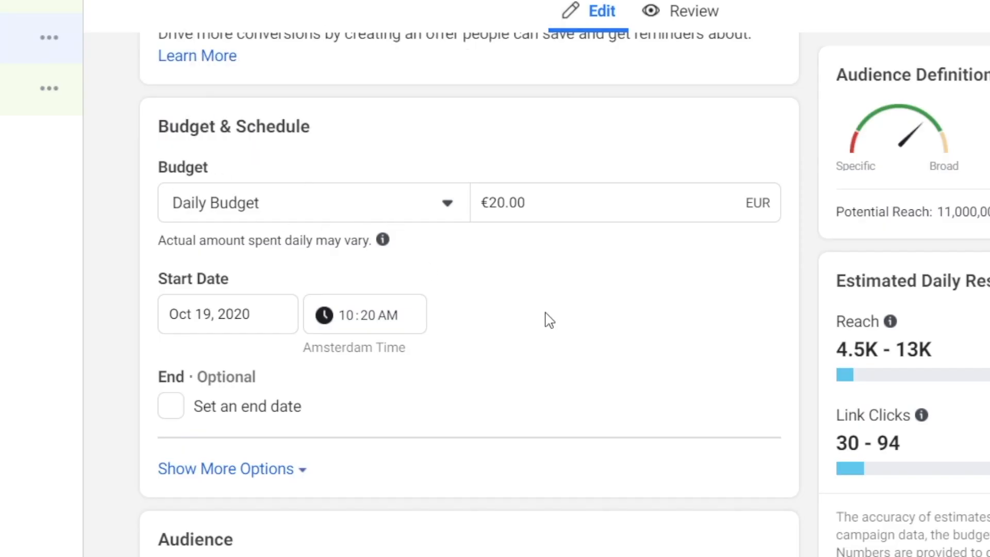
{"action": "left_click", "coordinate": [296, 212]}
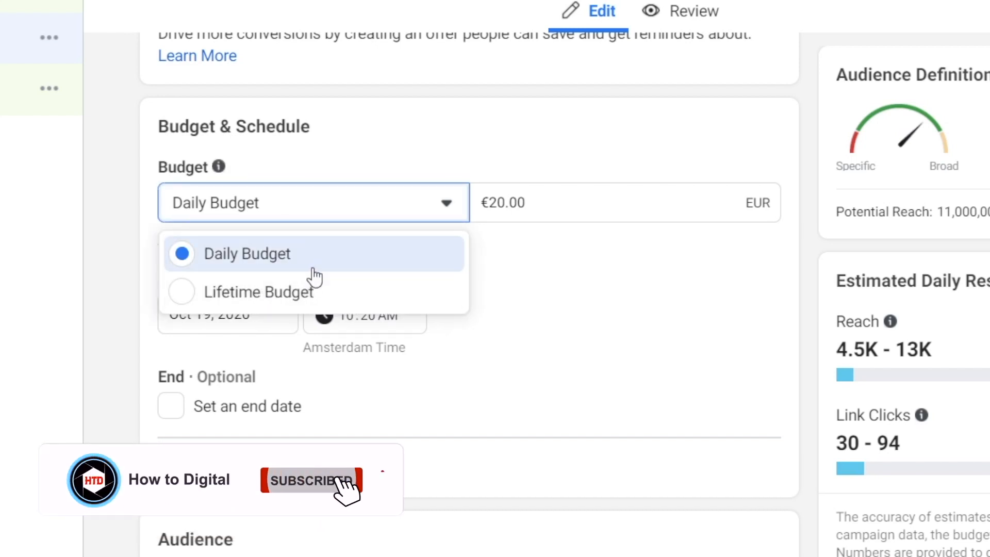
{"action": "left_click", "coordinate": [298, 293]}
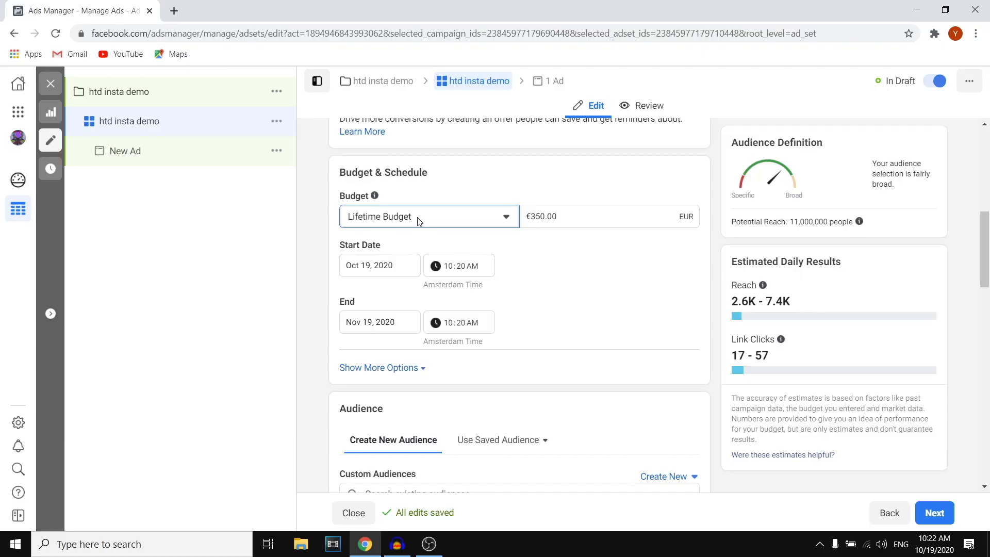
Switch the ad set's budget type back to Daily Budget and set the amount to €10.00.
{"action": "left_click", "coordinate": [419, 220]}
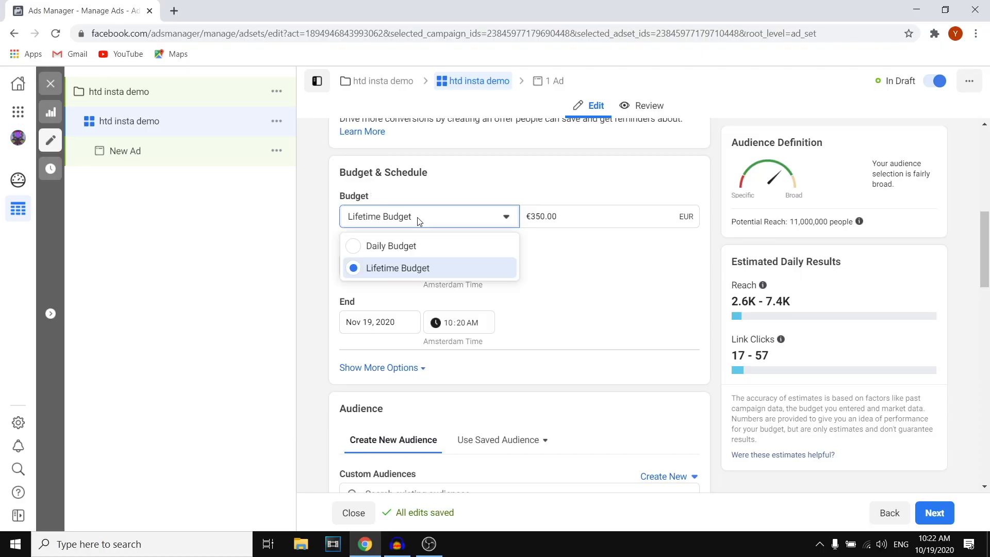
{"action": "left_click", "coordinate": [438, 249]}
{"action": "double_click", "coordinate": [534, 217]}
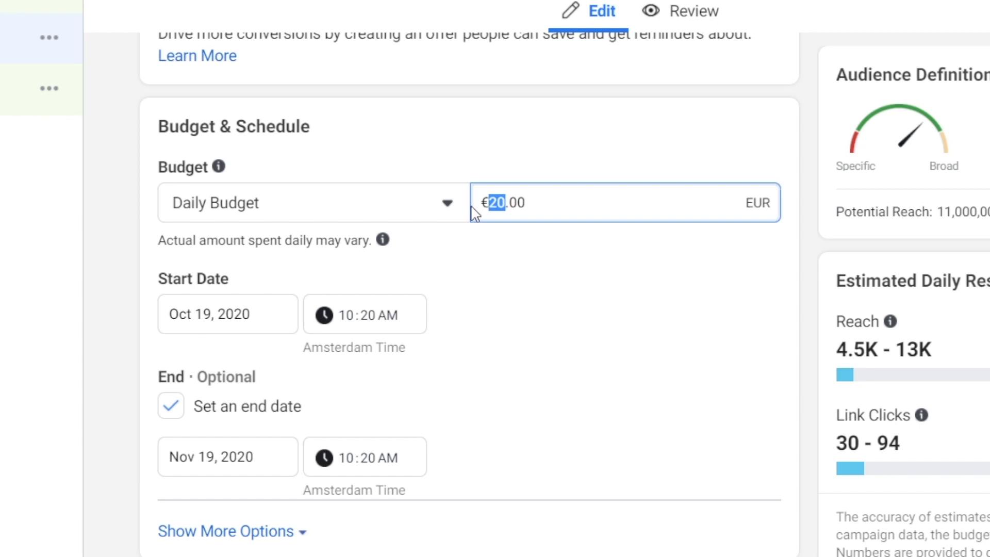
{"action": "type", "text": "10"}
{"action": "left_click", "coordinate": [538, 281]}
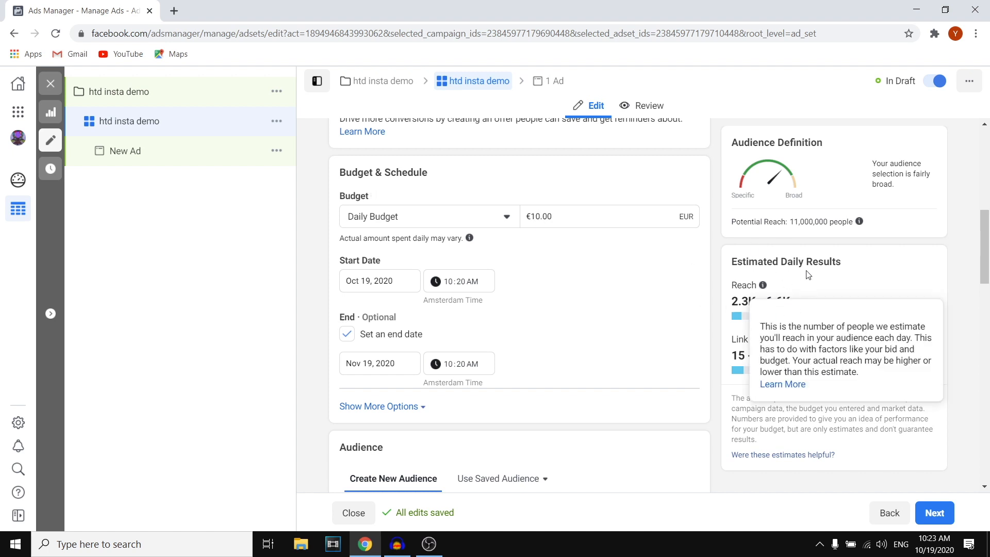
Raise the ad set's daily budget to €1,000.00 to compare the estimated daily results.
{"action": "left_click", "coordinate": [535, 216]}
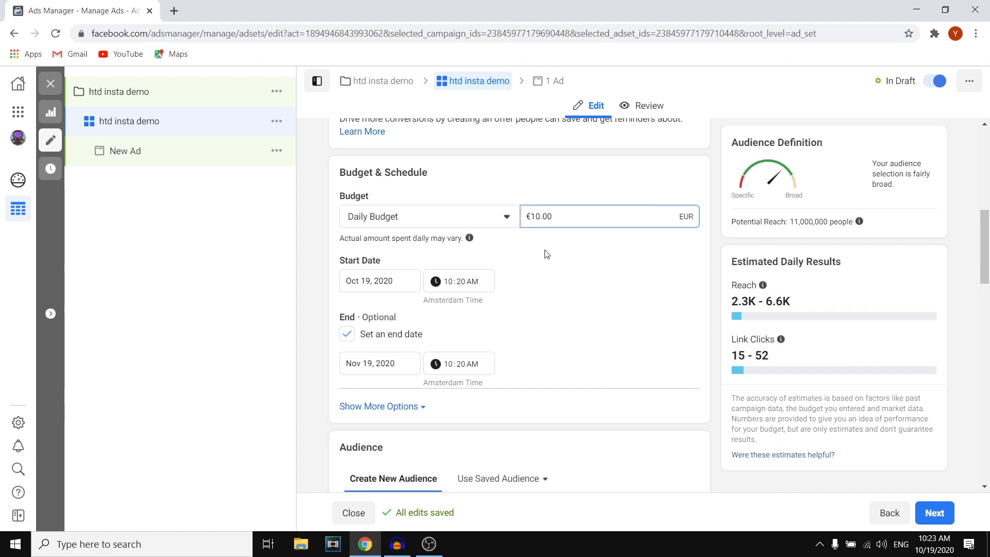
{"action": "left_click", "coordinate": [562, 183]}
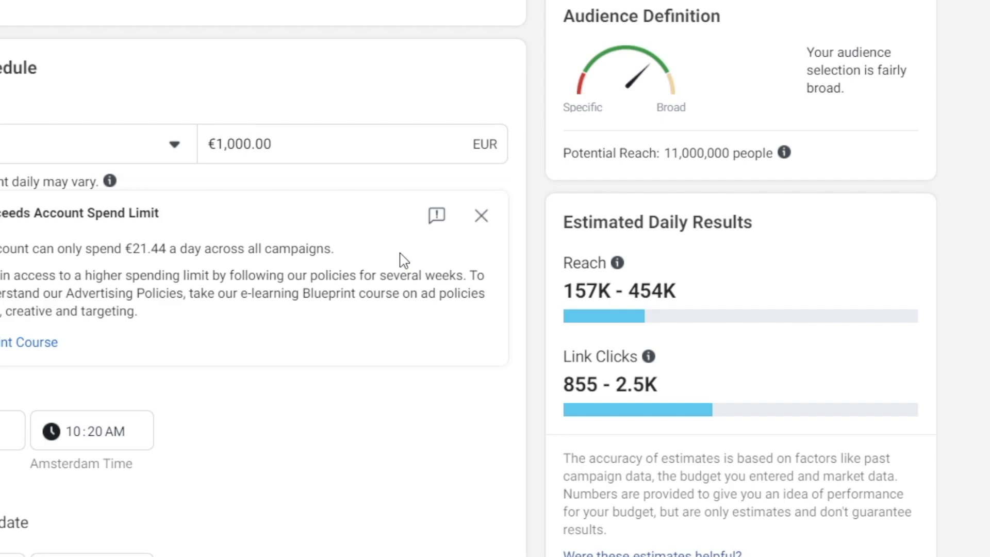
Set the ad set's daily budget back to €10.00.
{"action": "left_click_drag", "start_coordinate": [294, 142], "coordinate": [206, 151]}
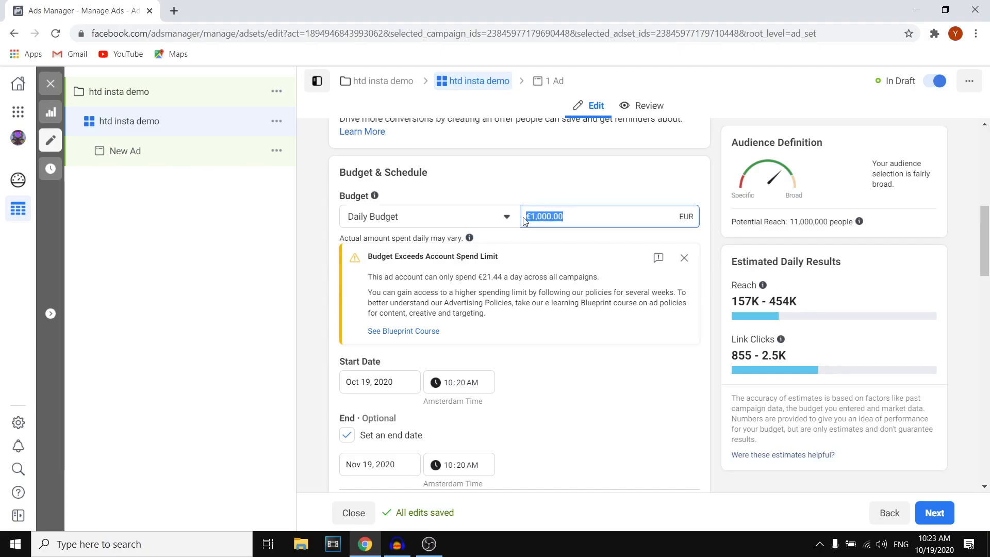
{"action": "type", "text": "10"}
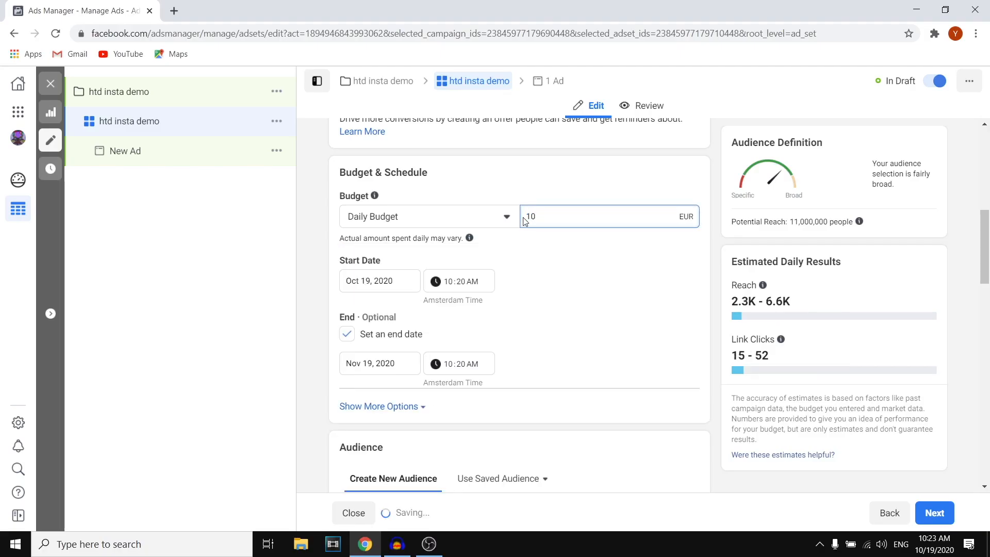
{"action": "left_click", "coordinate": [624, 286]}
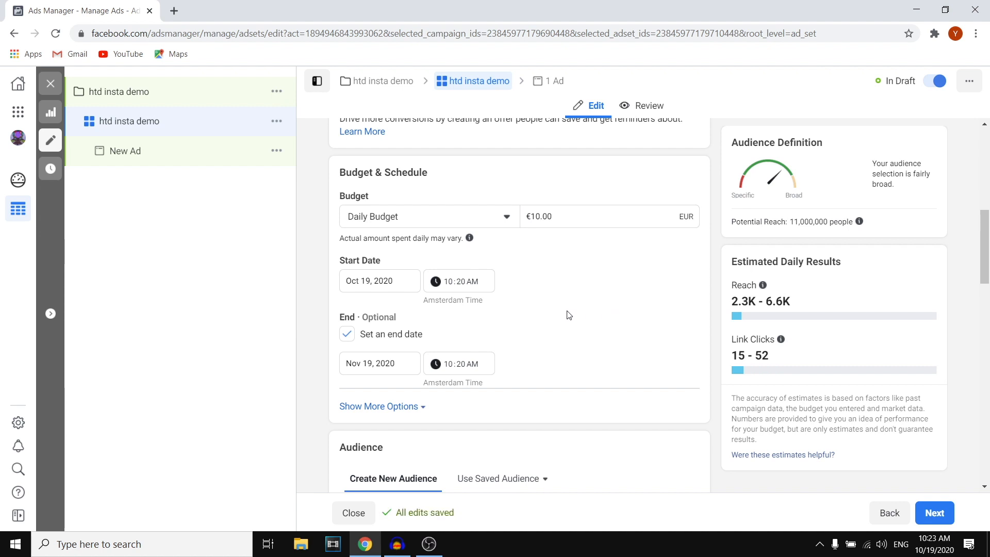
Turn off the ad set's end date and set the start date to October 20, 2020.
{"action": "scroll", "coordinate": [540, 313], "scroll_direction": "down", "scroll_amount": 2}
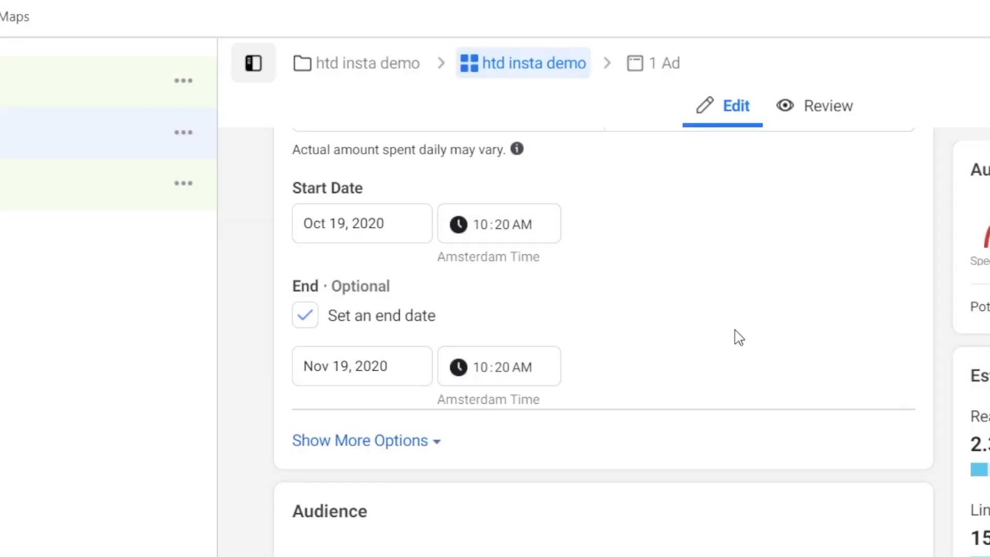
{"action": "left_click", "coordinate": [311, 317]}
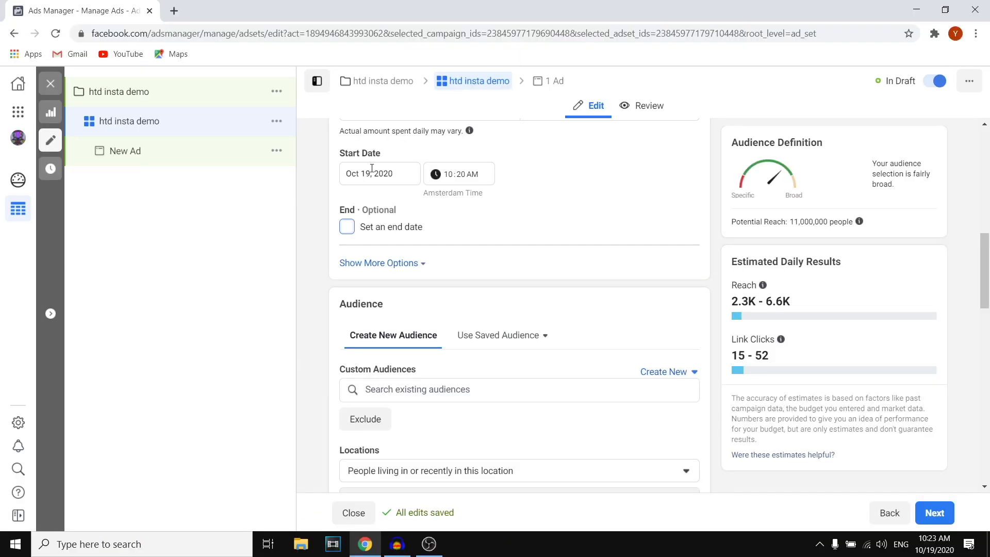
{"action": "left_click", "coordinate": [351, 226]}
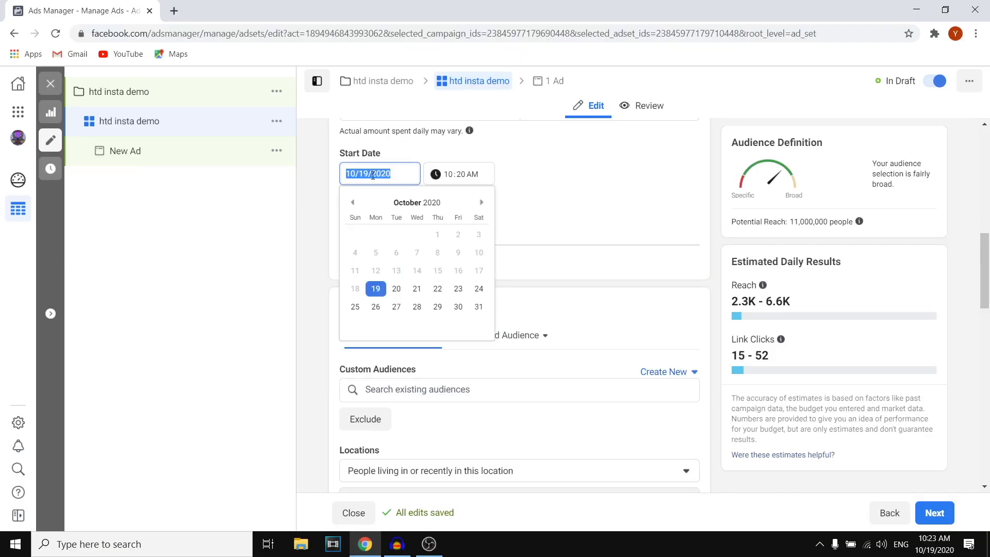
{"action": "left_click", "coordinate": [399, 292]}
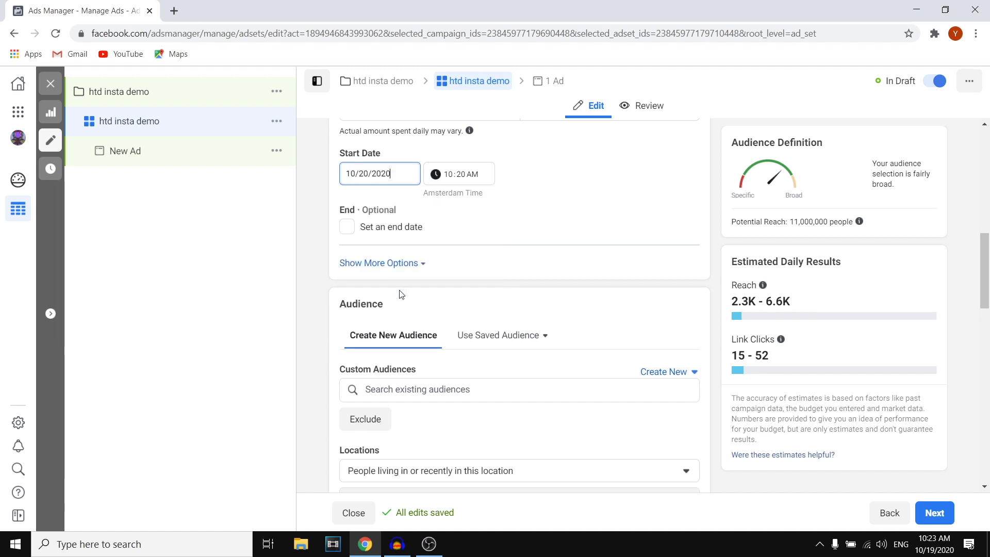
Enable an end date for the ad set and set it to November 20, 2020.
{"action": "left_click", "coordinate": [390, 234]}
{"action": "left_click", "coordinate": [395, 259]}
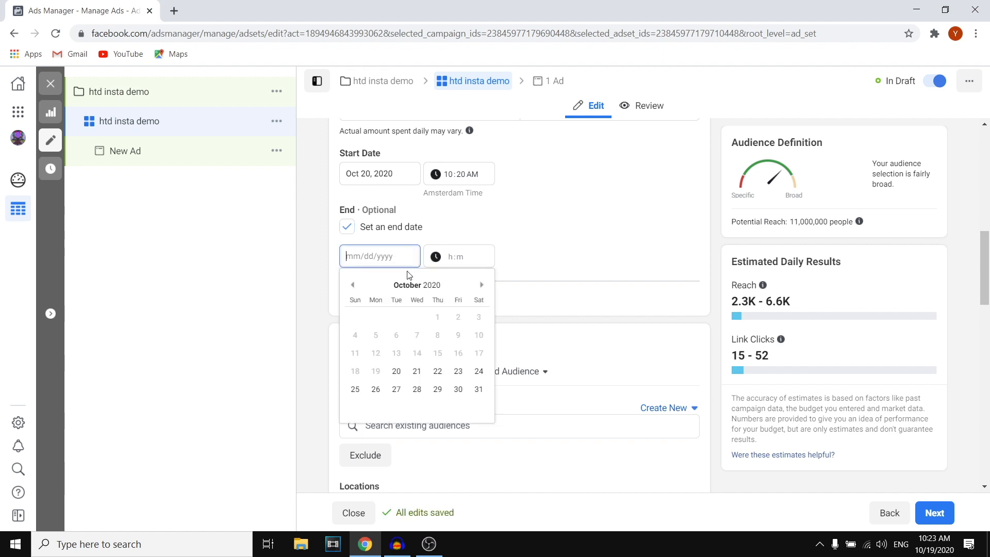
{"action": "left_click", "coordinate": [481, 285]}
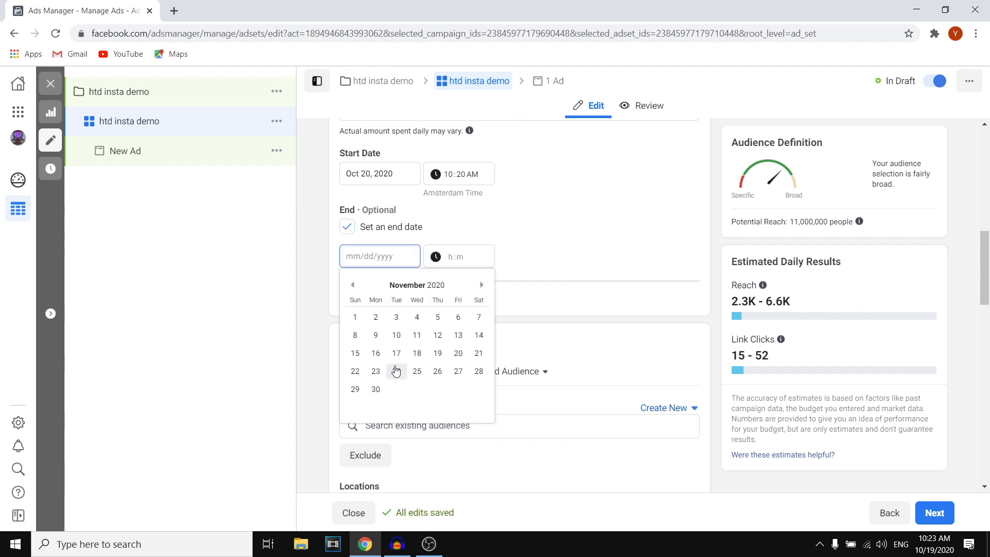
{"action": "left_click", "coordinate": [459, 354]}
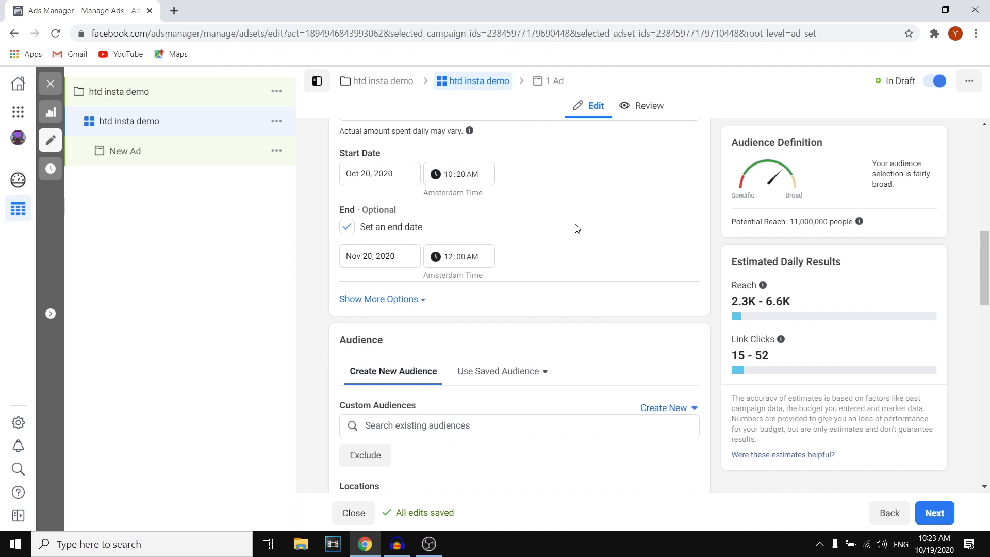
Replace the Netherlands with the state of New York, United States, in the audience's locations.
{"action": "scroll", "coordinate": [752, 320], "scroll_direction": "up", "scroll_amount": 8}
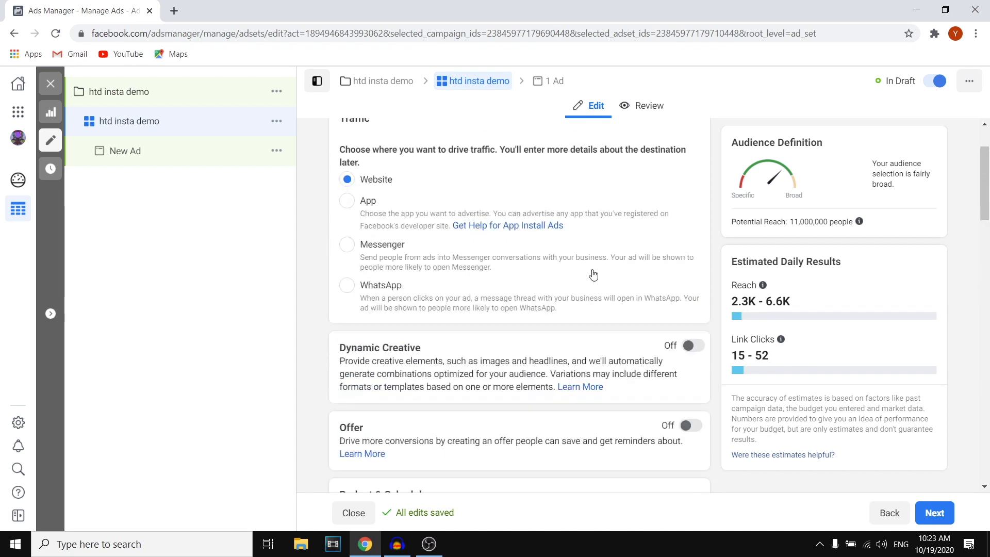
{"action": "scroll", "coordinate": [557, 335], "scroll_direction": "down", "scroll_amount": 6}
{"action": "scroll", "coordinate": [505, 266], "scroll_direction": "down", "scroll_amount": 6}
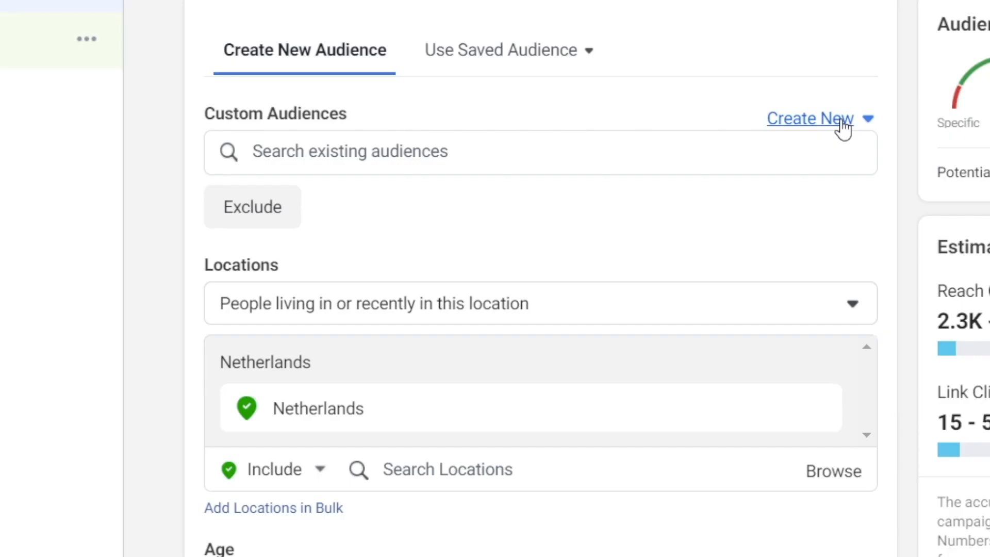
{"action": "scroll", "coordinate": [727, 238], "scroll_direction": "down", "scroll_amount": 2}
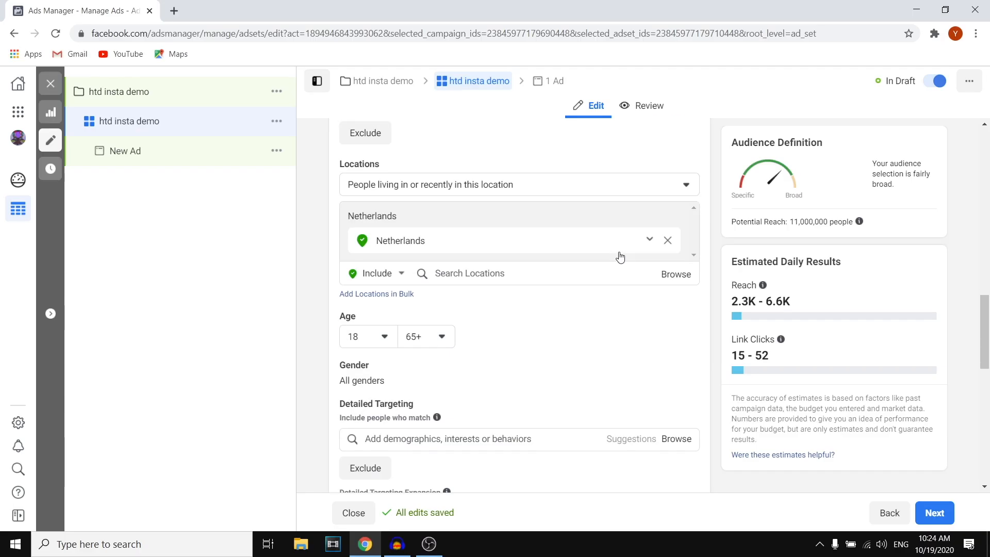
{"action": "left_click", "coordinate": [667, 240]}
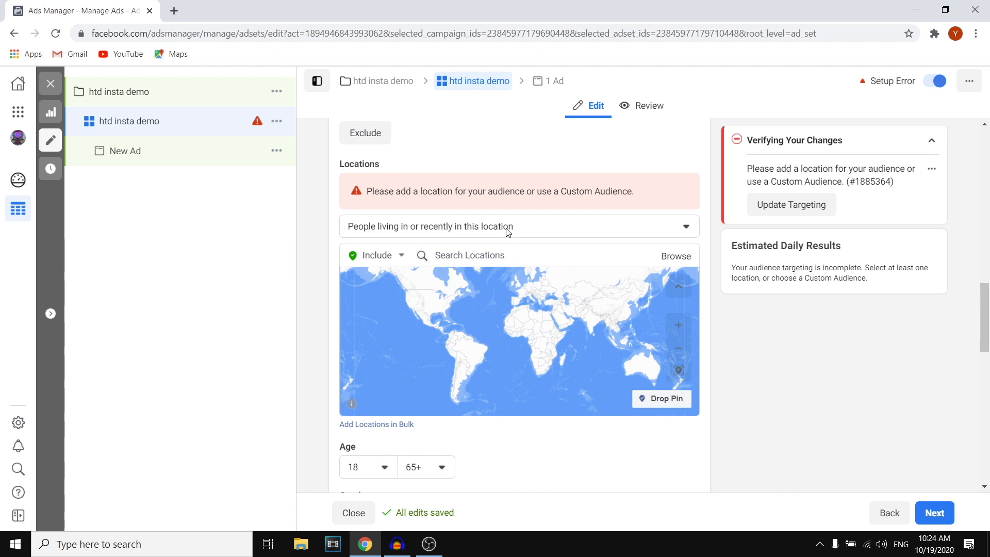
{"action": "left_click", "coordinate": [496, 259]}
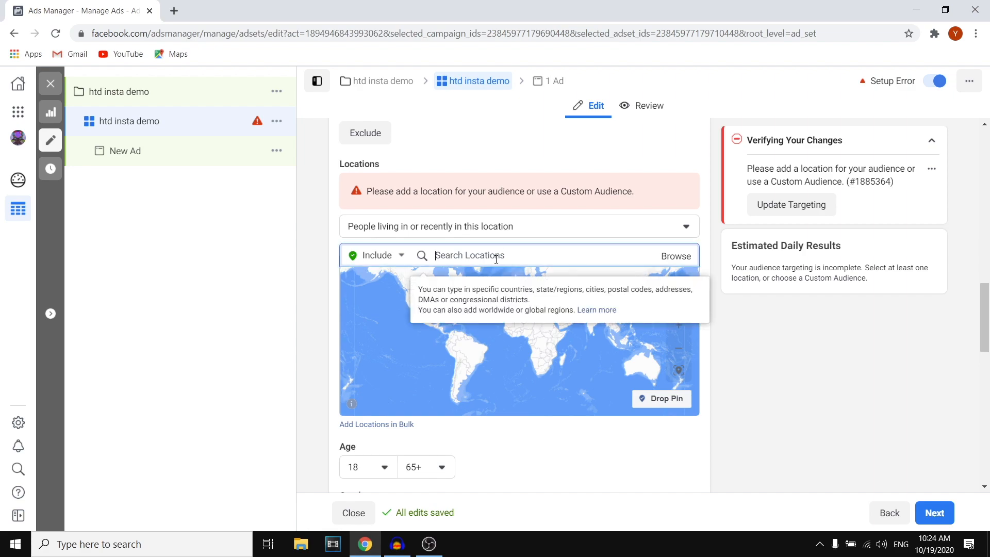
{"action": "type", "text": "new"}
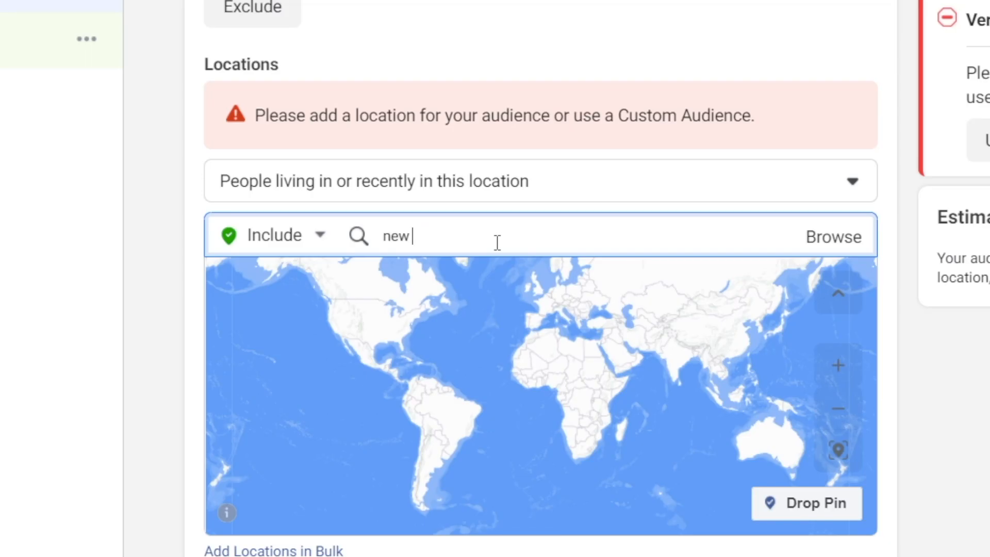
{"action": "type", "text": " york"}
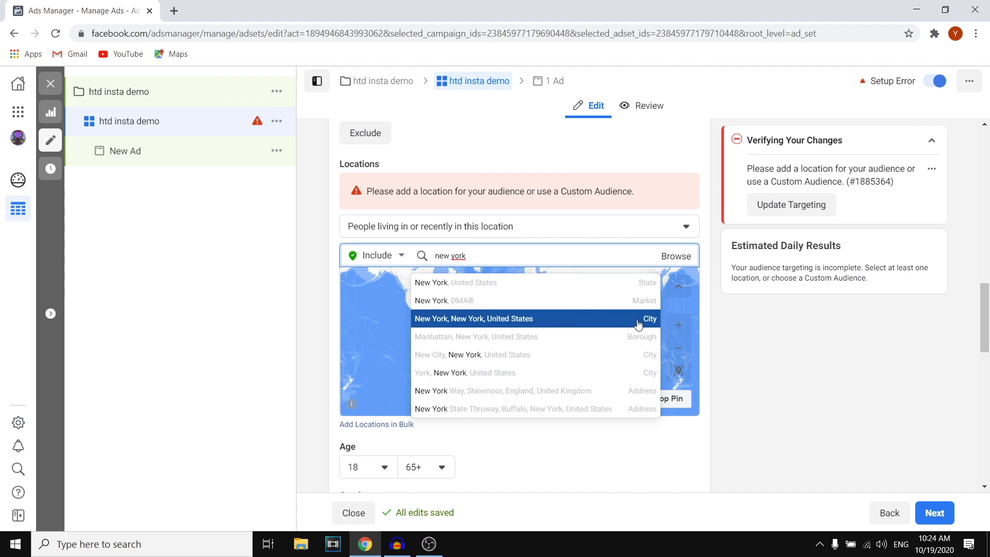
{"action": "left_click", "coordinate": [497, 286]}
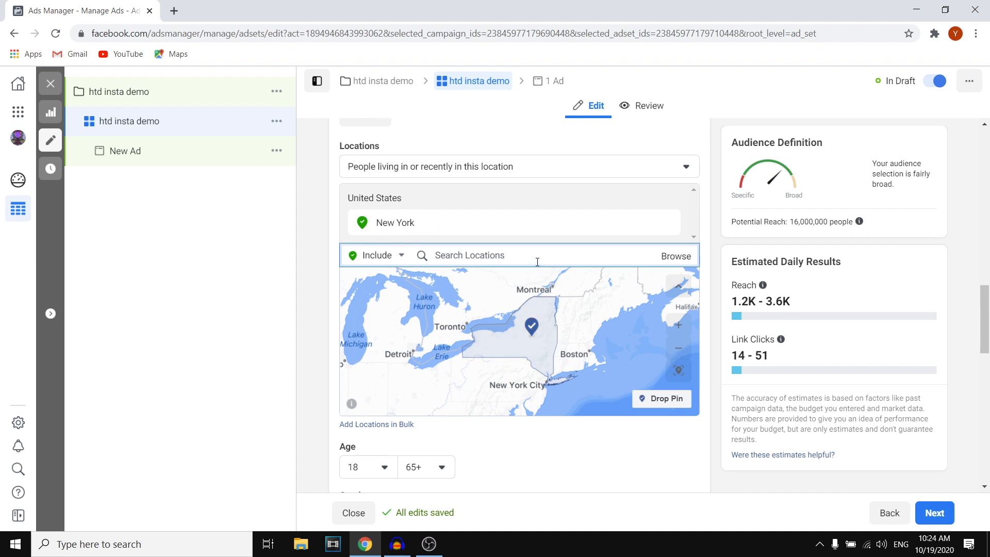
Add the city of Amsterdam, Noord-Holland, Netherlands, to the audience's included locations.
{"action": "type", "text": "am"}
{"action": "type", "text": "s"}
{"action": "type", "text": "tre"}
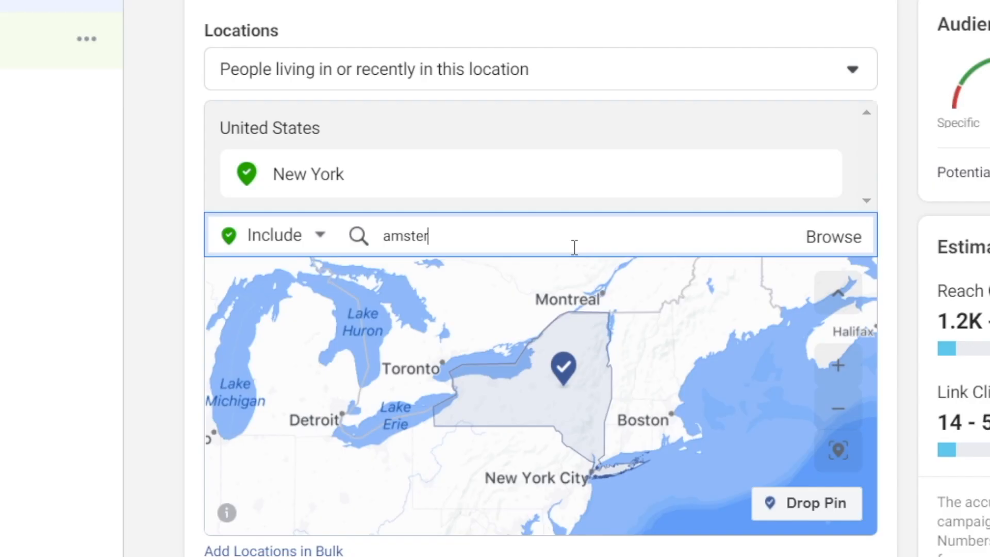
{"action": "type", "text": "dam"}
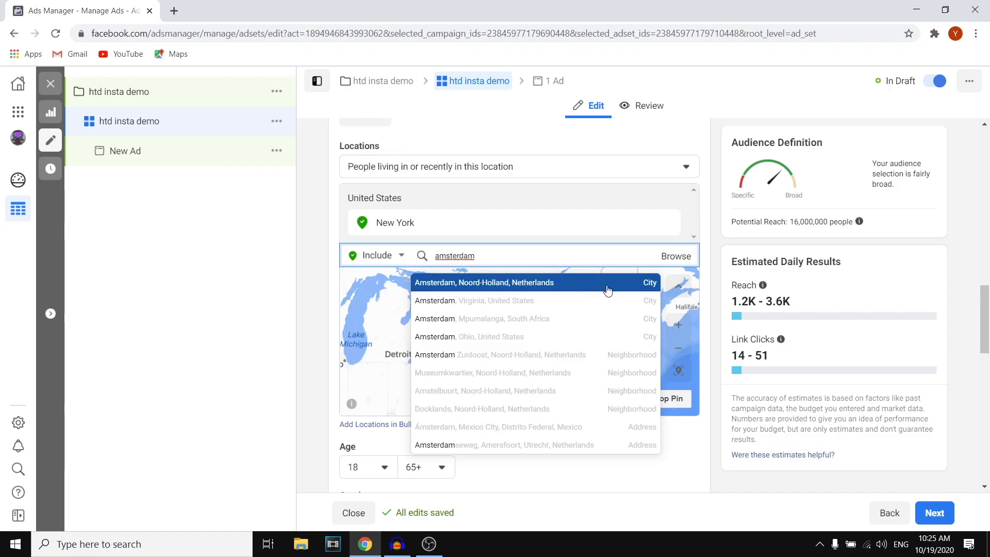
{"action": "left_click", "coordinate": [479, 283]}
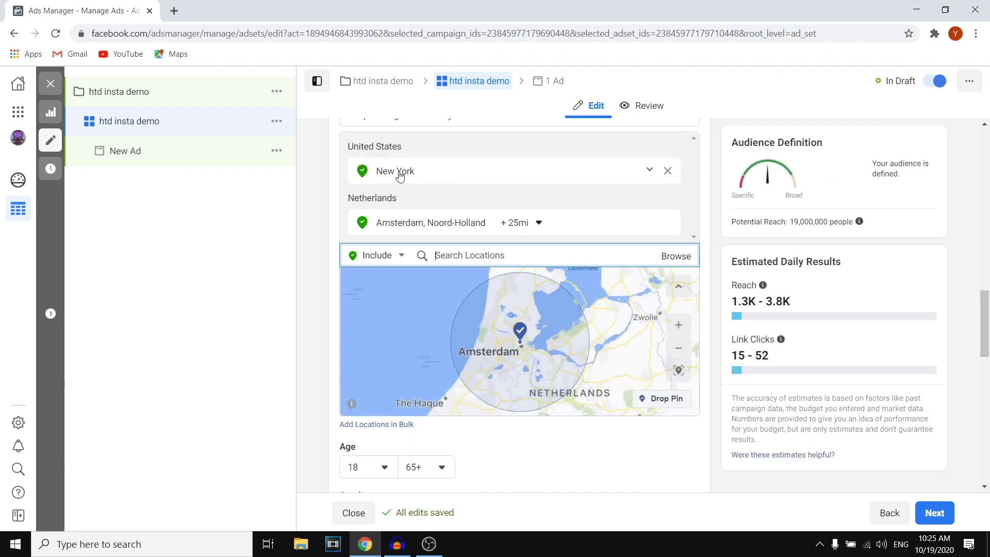
Try a 32-mile radius around Amsterdam and reduce it to 10 miles.
{"action": "left_click", "coordinate": [535, 228]}
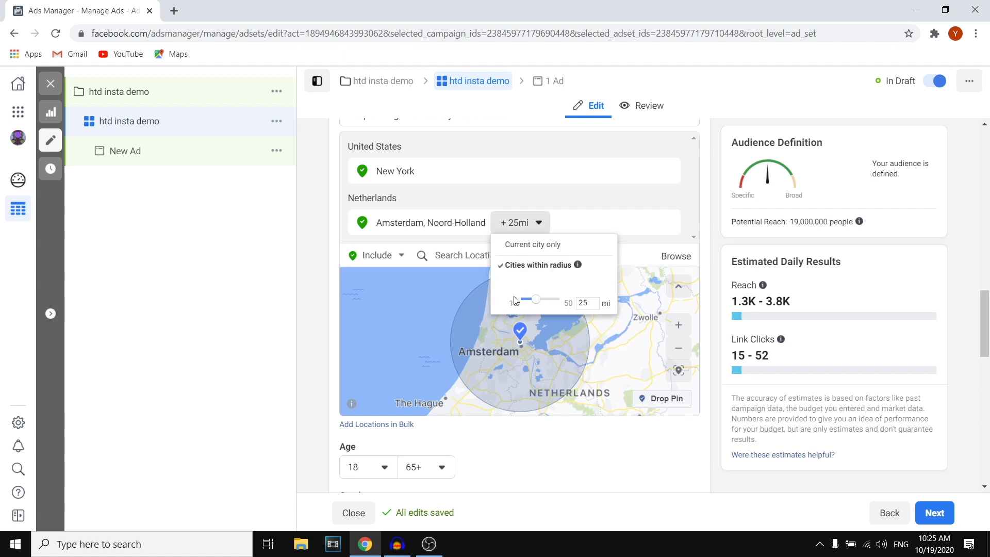
{"action": "left_click_drag", "start_coordinate": [530, 301], "coordinate": [542, 300]}
{"action": "left_click", "coordinate": [533, 230]}
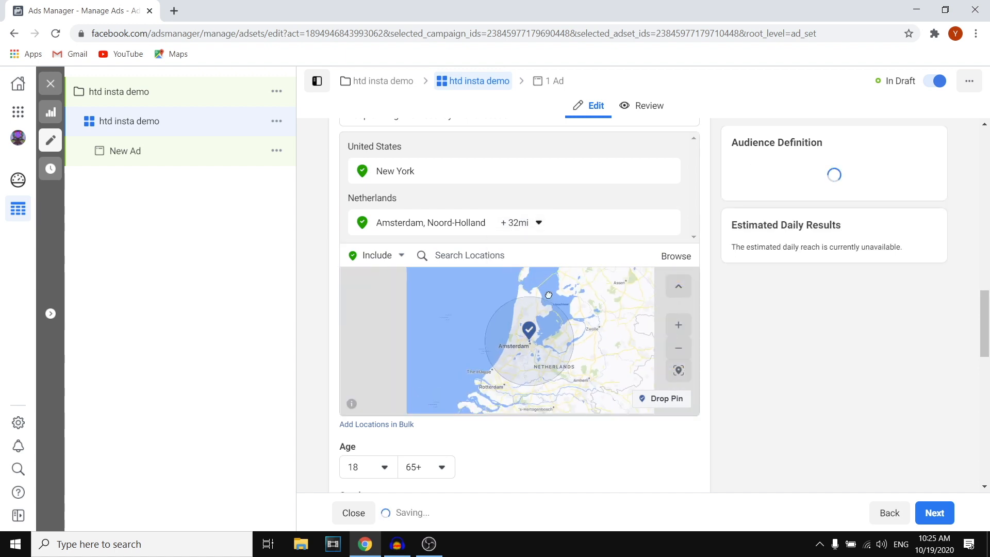
{"action": "left_click", "coordinate": [532, 231]}
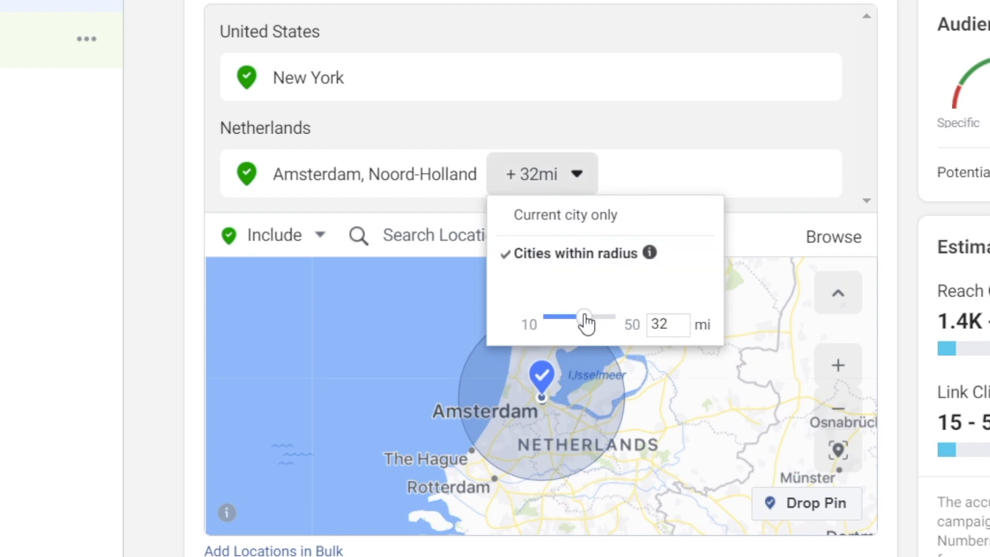
{"action": "left_click_drag", "start_coordinate": [585, 322], "coordinate": [551, 320]}
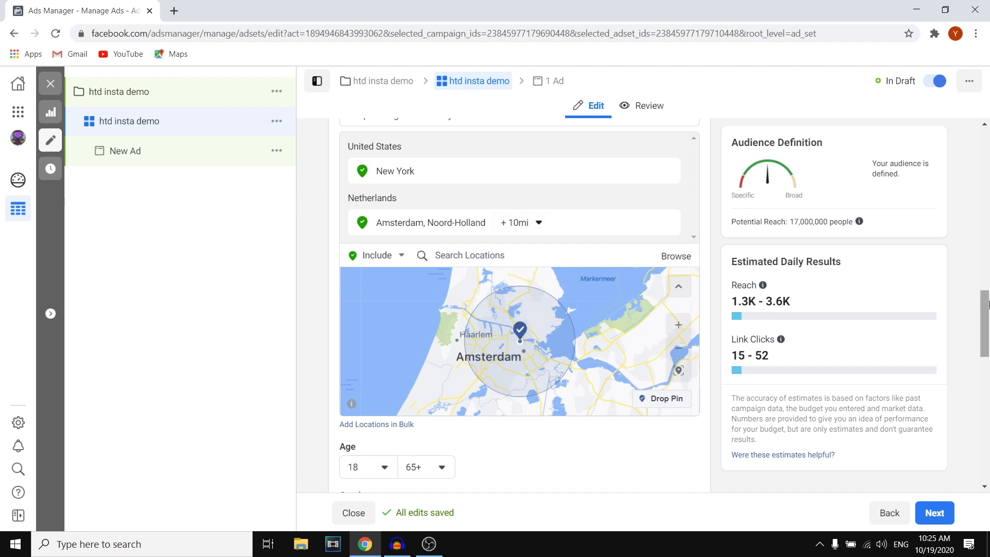
Set the audience's age range to 15 through 35.
{"action": "left_click_drag", "start_coordinate": [988, 312], "coordinate": [988, 360]}
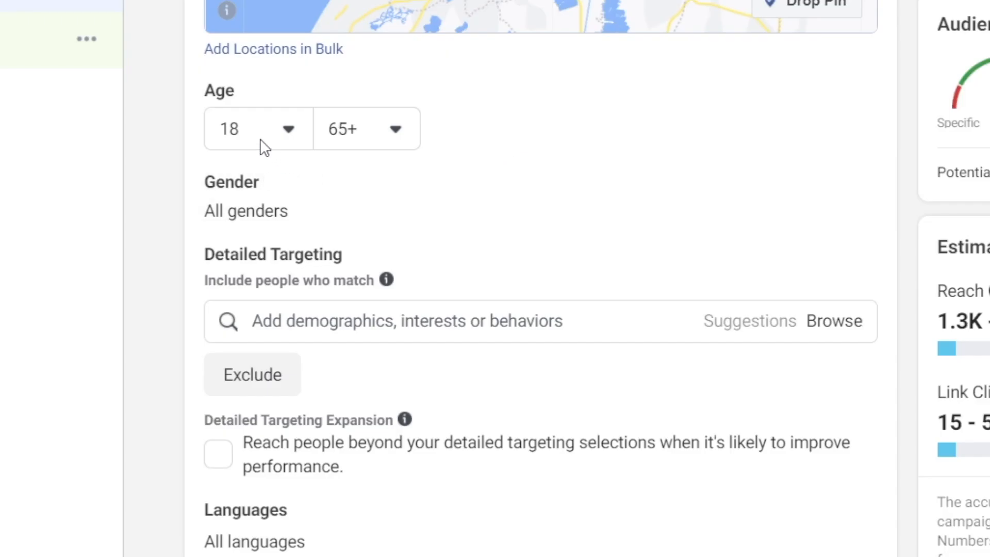
{"action": "left_click", "coordinate": [274, 137]}
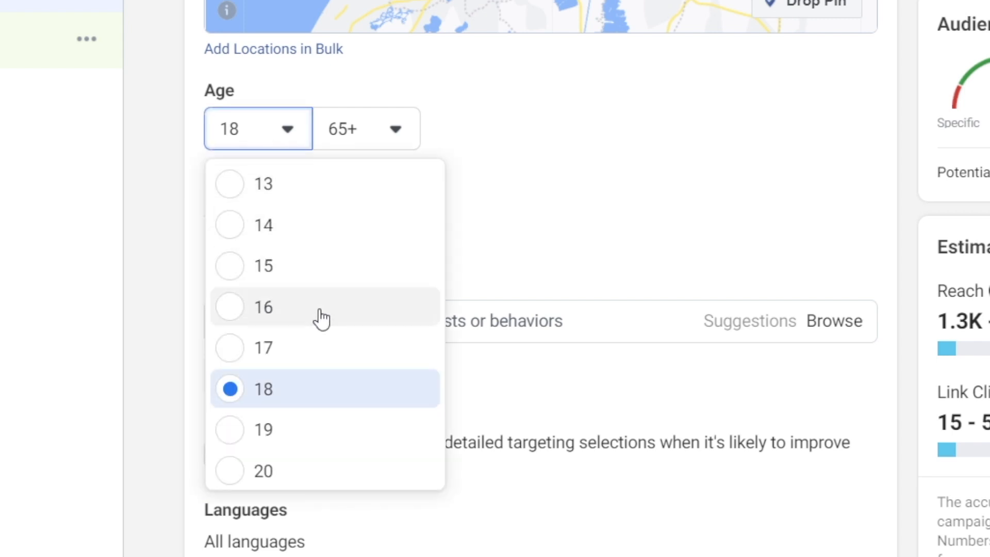
{"action": "left_click", "coordinate": [250, 265]}
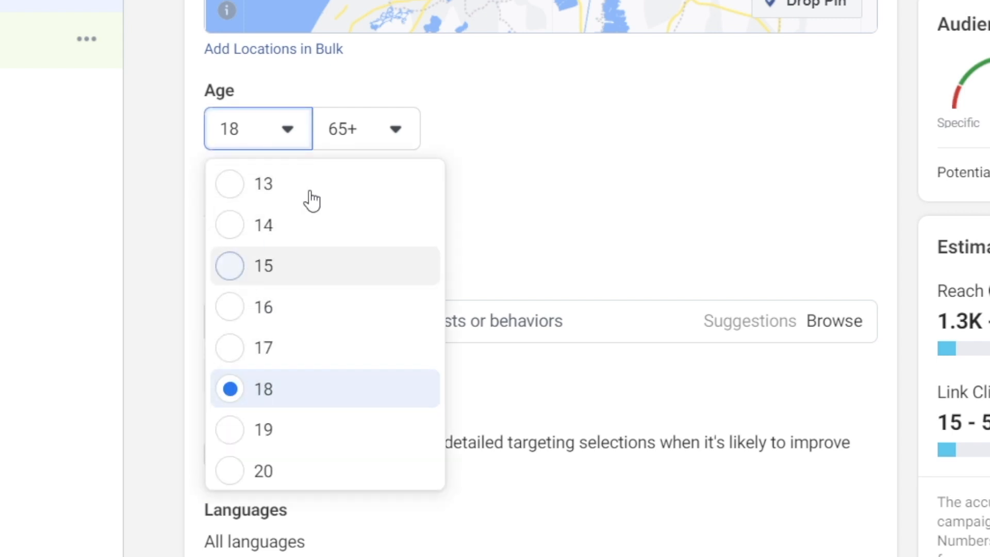
{"action": "left_click", "coordinate": [372, 129]}
{"action": "scroll", "coordinate": [413, 268], "scroll_direction": "up", "scroll_amount": 8}
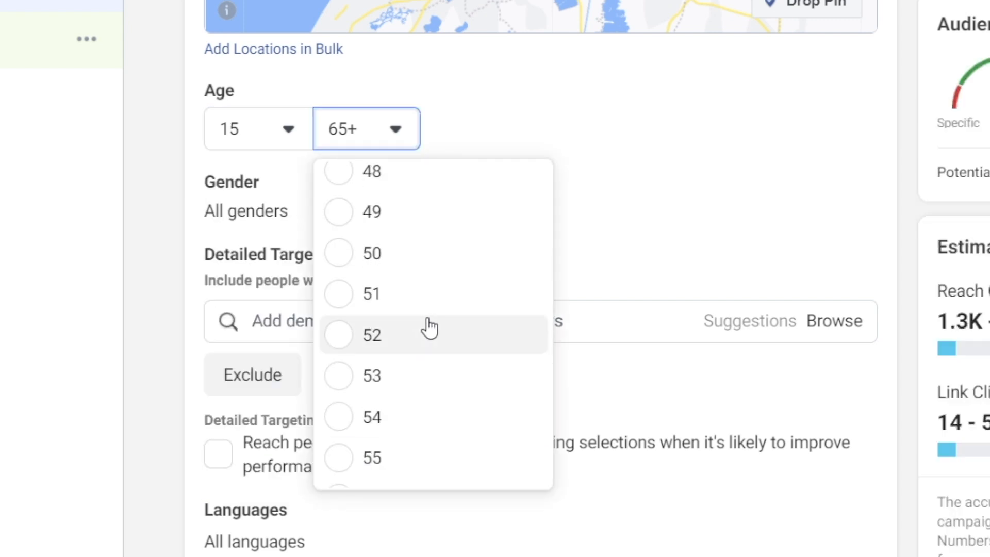
{"action": "scroll", "coordinate": [421, 303], "scroll_direction": "up", "scroll_amount": 3}
{"action": "scroll", "coordinate": [418, 307], "scroll_direction": "up", "scroll_amount": 7}
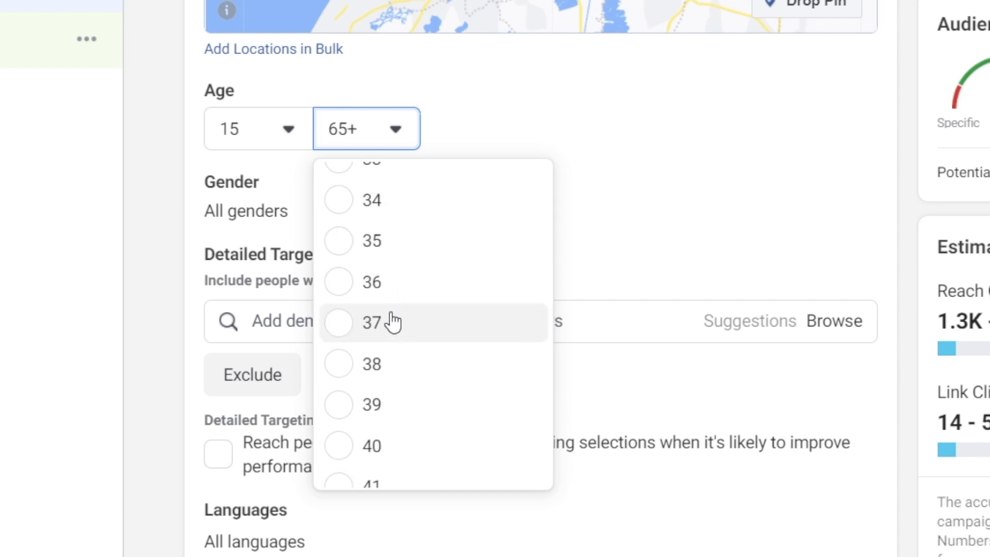
{"action": "left_click", "coordinate": [340, 243]}
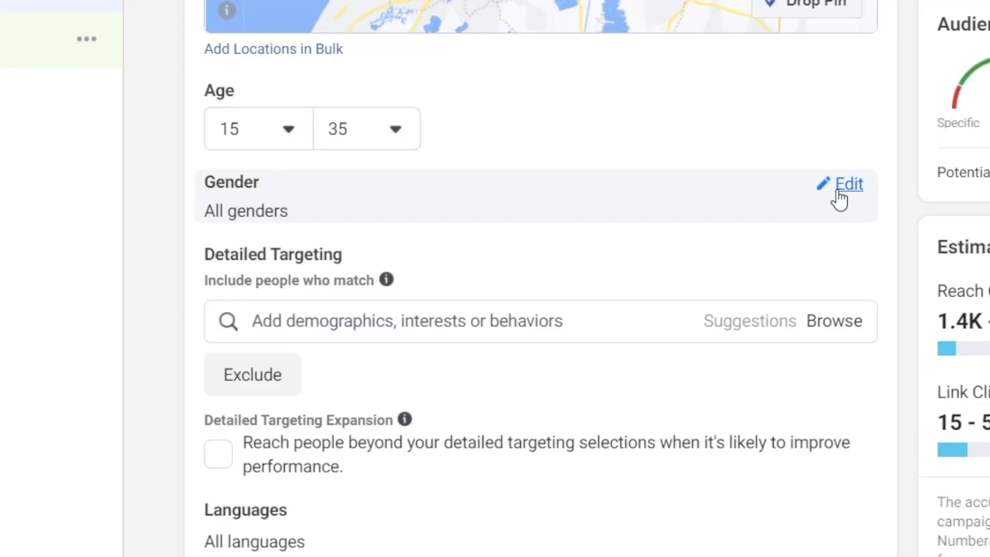
Open the audience's gender setting for editing and review the selected locations and age range.
{"action": "left_click", "coordinate": [680, 228]}
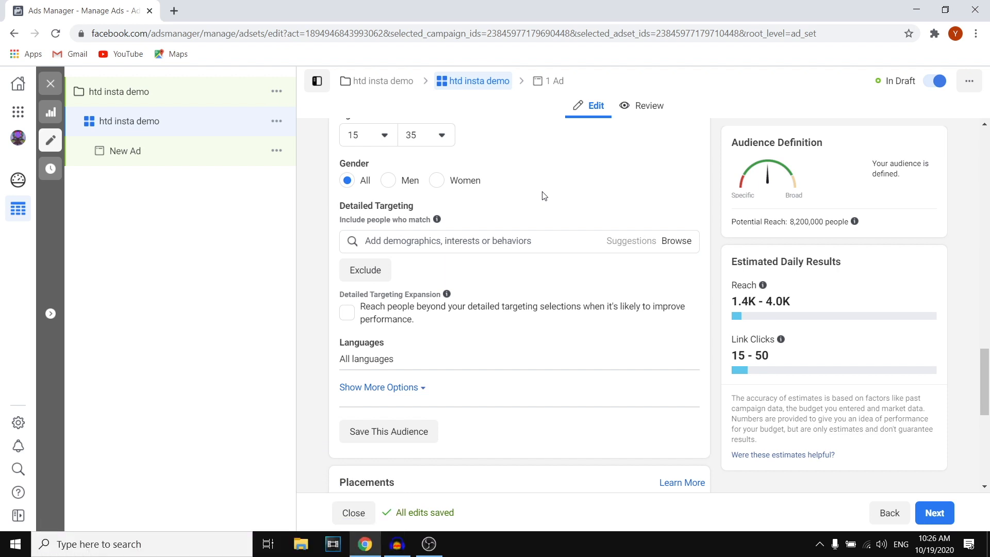
{"action": "scroll", "coordinate": [608, 224], "scroll_direction": "up", "scroll_amount": 6}
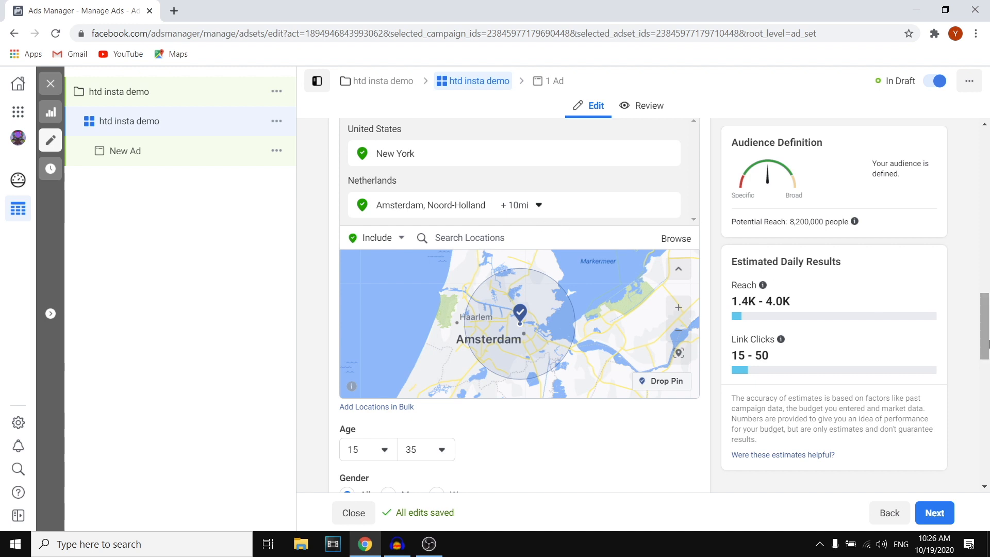
{"action": "left_click_drag", "start_coordinate": [989, 342], "coordinate": [987, 397]}
Search the detailed targeting for "music" and "hiphop", and include the Hip hop music interest.
{"action": "left_click", "coordinate": [539, 227]}
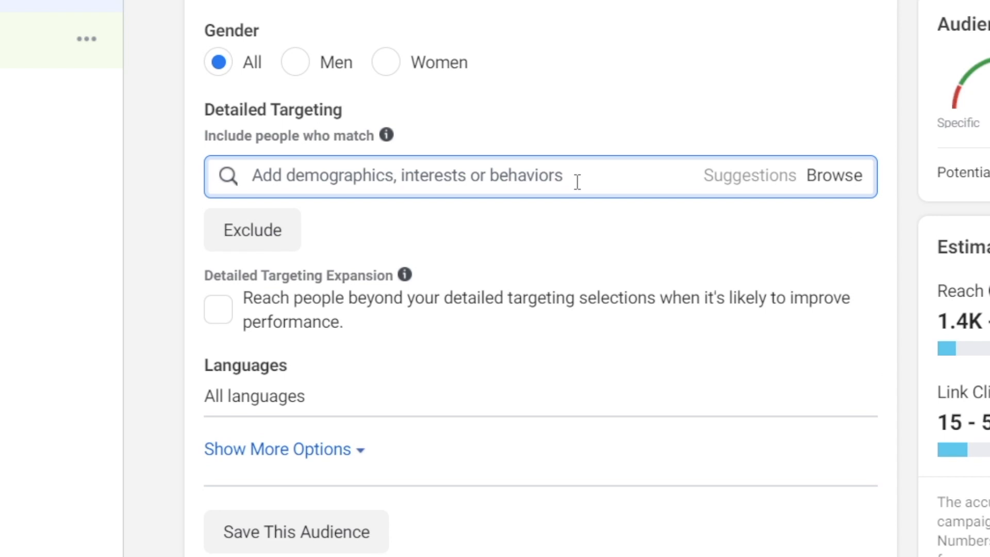
{"action": "type", "text": "music"}
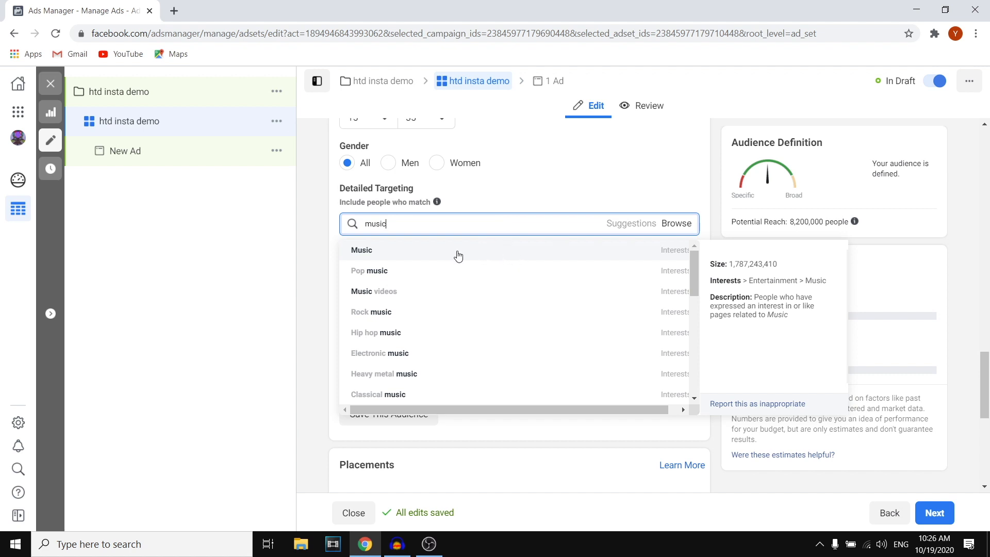
{"action": "left_click_drag", "start_coordinate": [500, 233], "coordinate": [347, 231]}
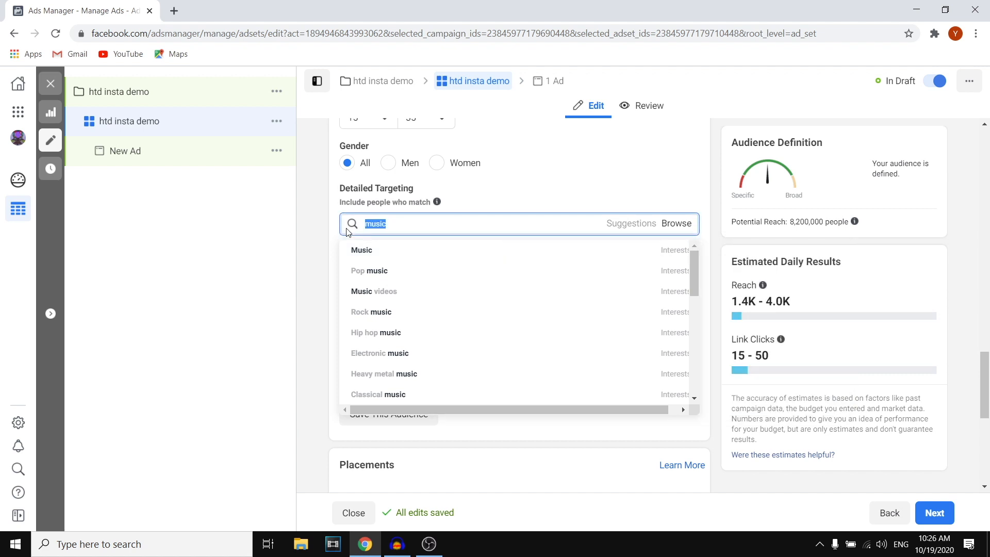
{"action": "type", "text": "hiph"}
{"action": "type", "text": "op"}
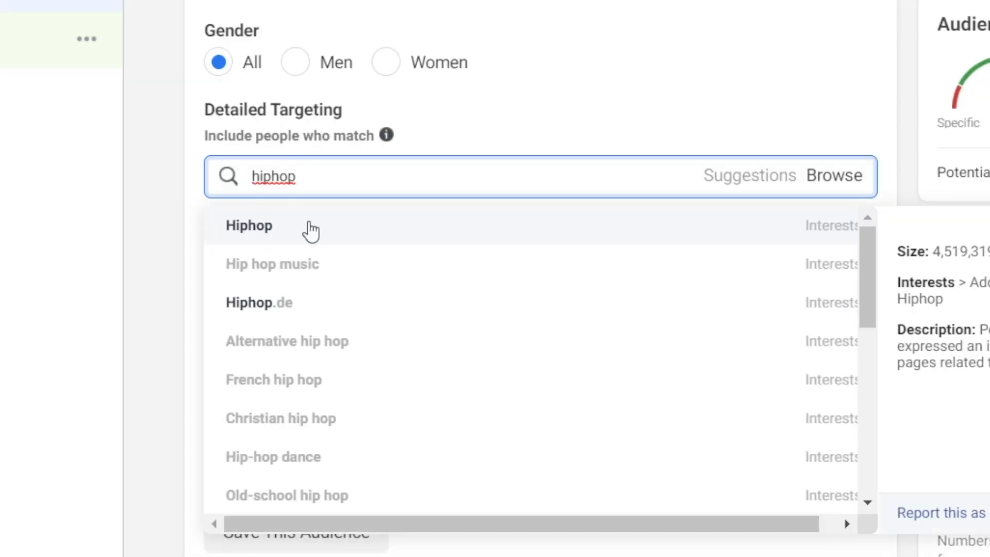
{"action": "left_click", "coordinate": [307, 274]}
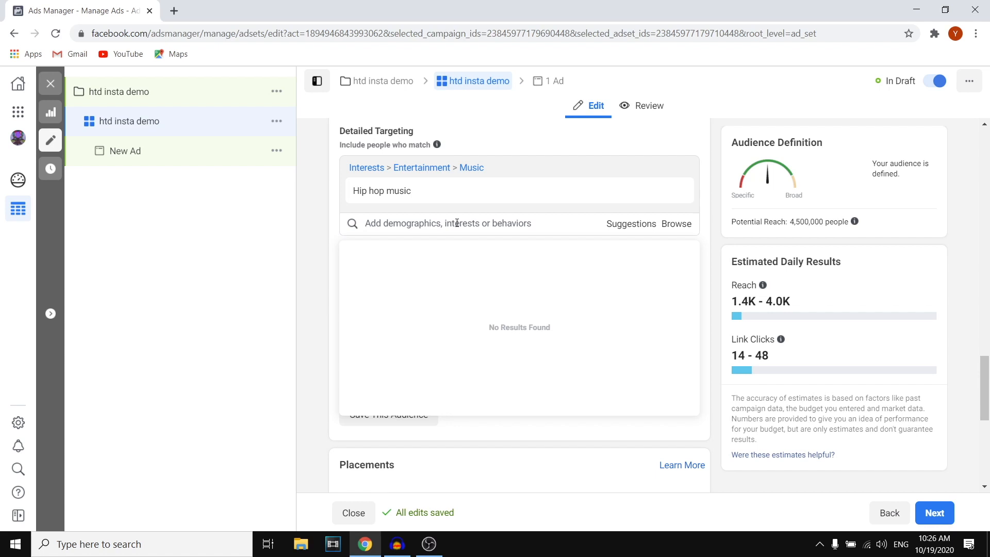
Try to find a "lil baby" interest for the detailed targeting.
{"action": "type", "text": "l"}
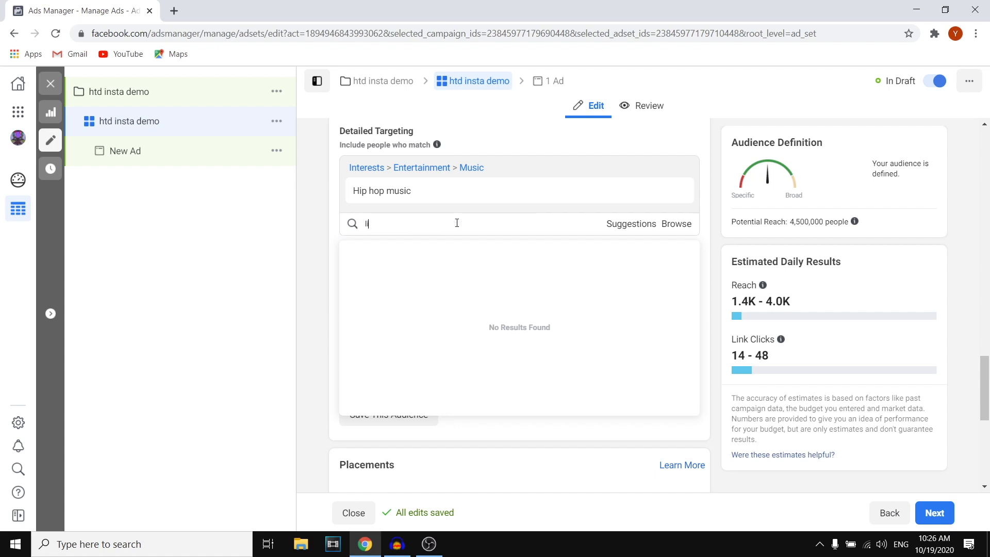
{"action": "type", "text": "il baby"}
{"action": "mouse_move", "coordinate": [423, 198]}
{"action": "left_click", "coordinate": [328, 231]}
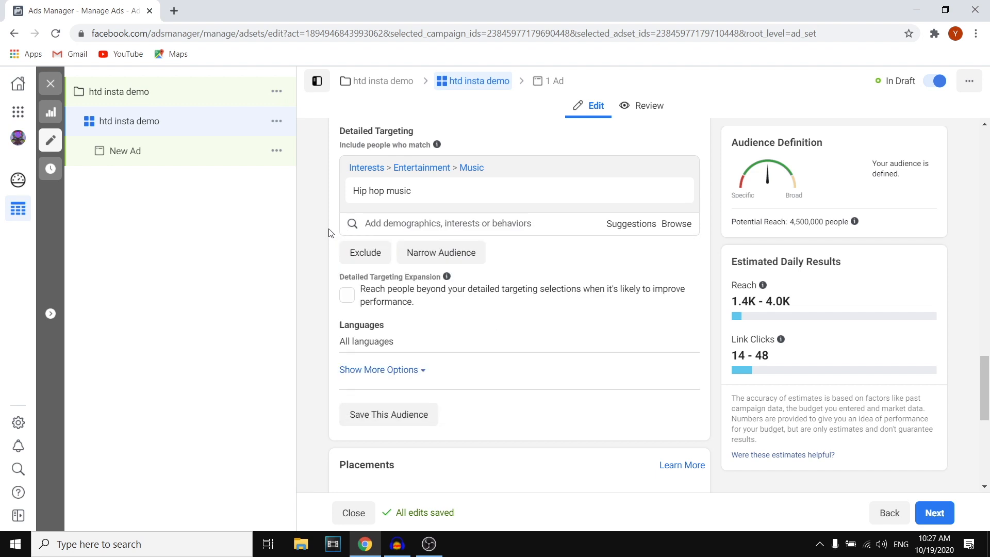
Add the Jay-Z interest to the included detailed targeting.
{"action": "left_click", "coordinate": [453, 220]}
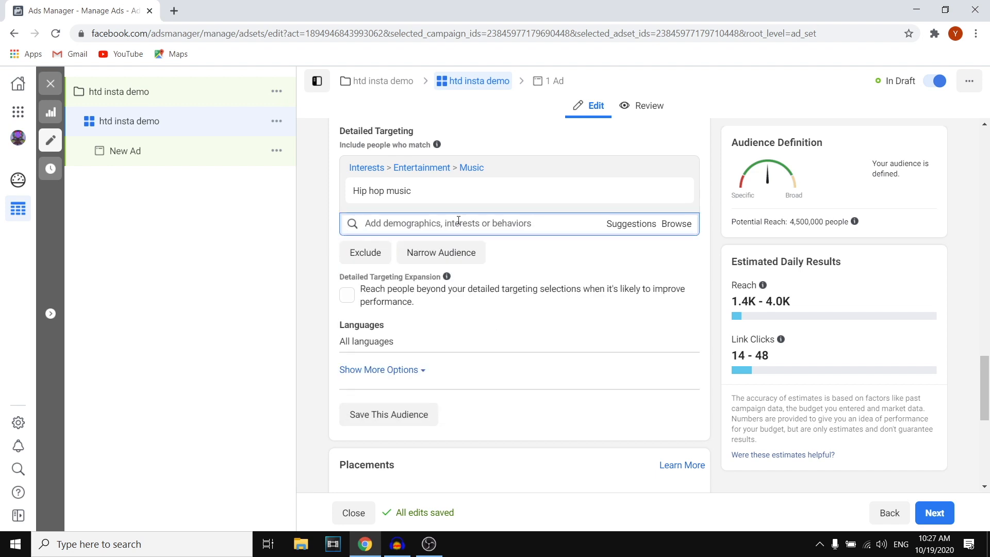
{"action": "type", "text": "jay"}
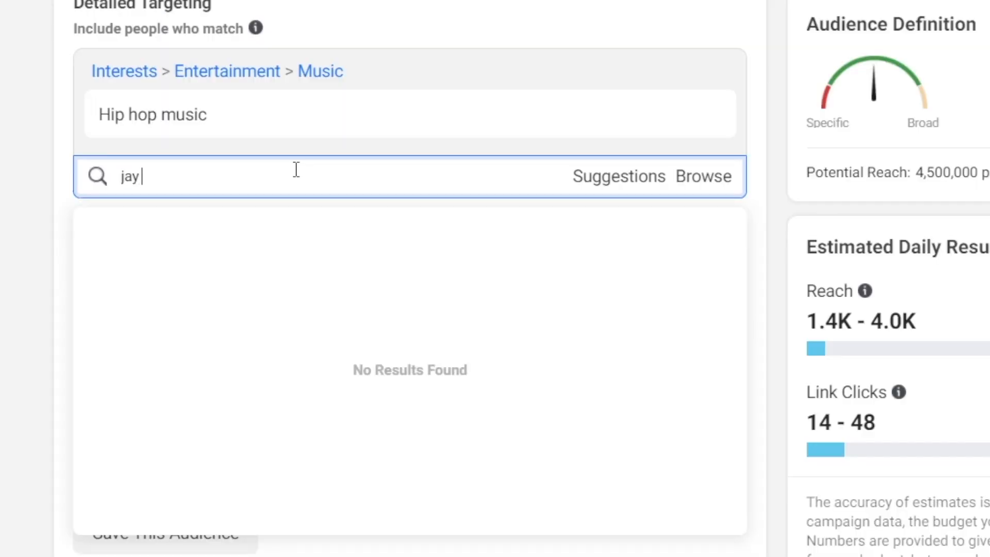
{"action": "type", "text": " z"}
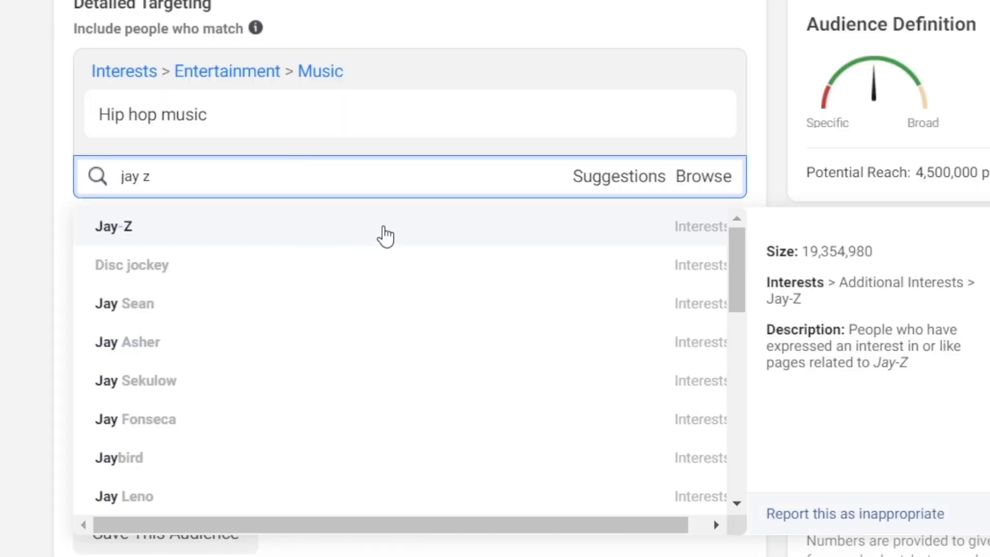
{"action": "left_click", "coordinate": [169, 230]}
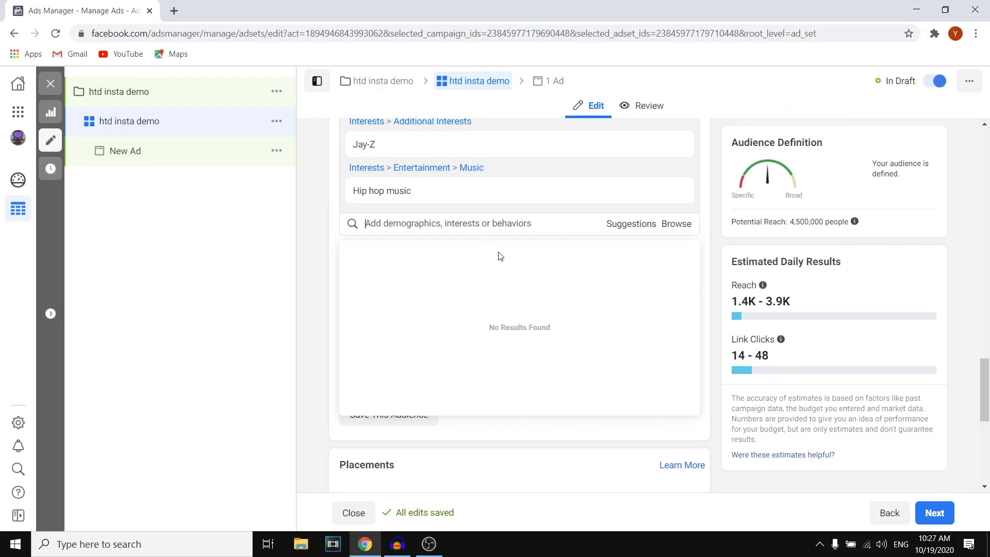
{"action": "left_click", "coordinate": [737, 106]}
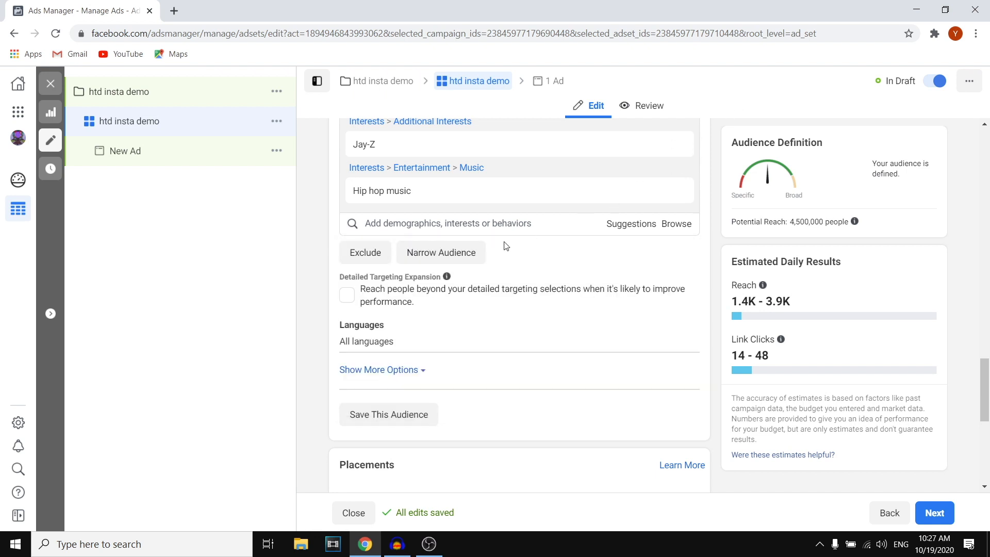
Narrow the audience with an empty must-also-match condition and add the Justin Bieber interest to the included targeting.
{"action": "left_click", "coordinate": [450, 252]}
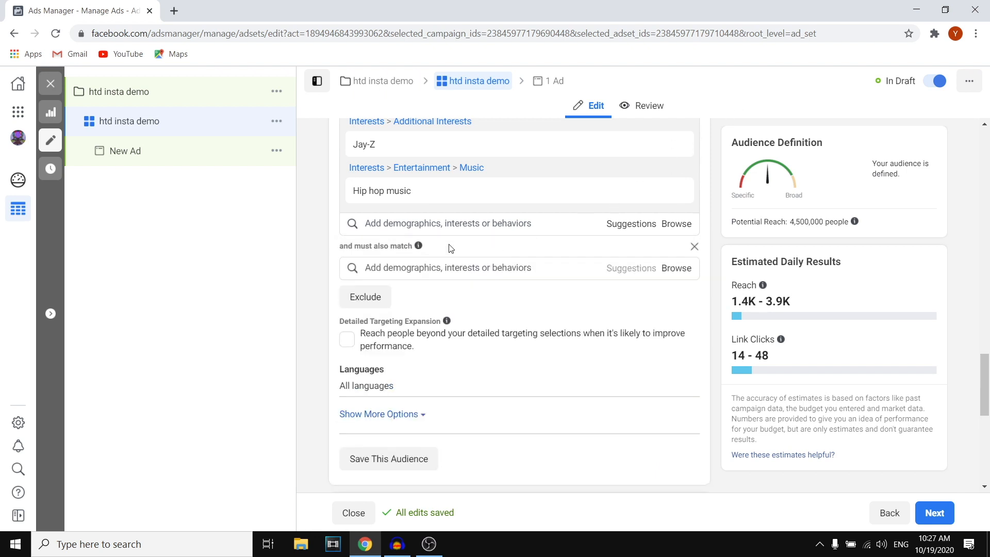
{"action": "left_click", "coordinate": [468, 224]}
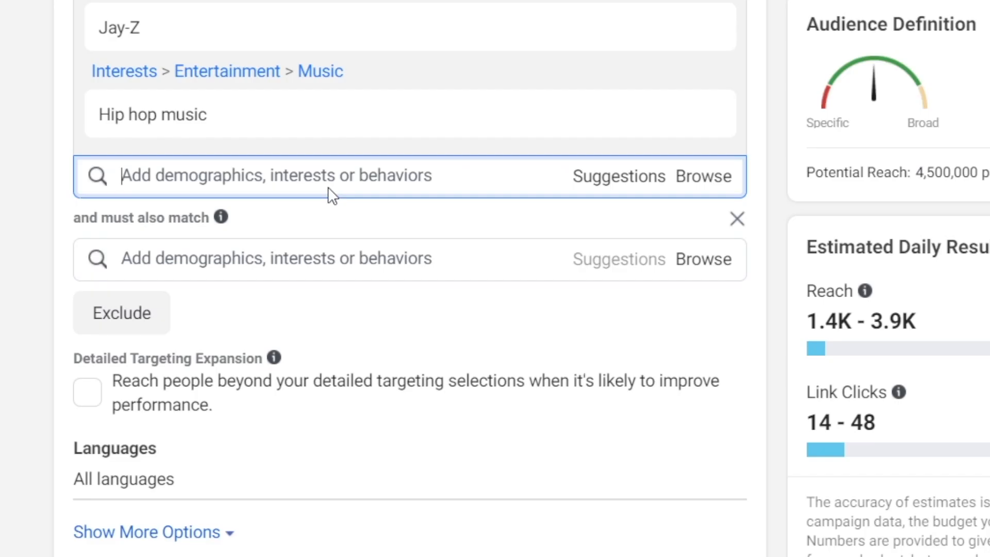
{"action": "type", "text": "just"}
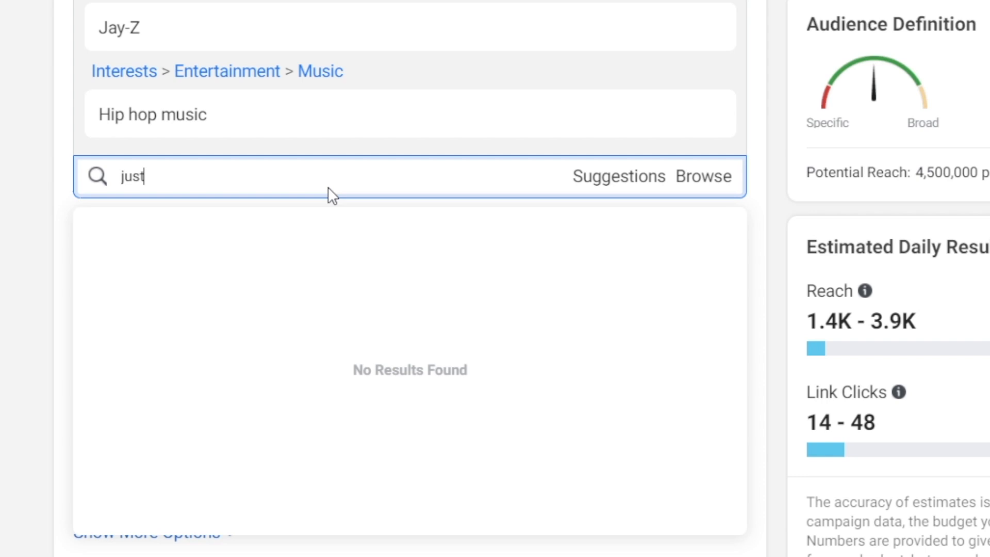
{"action": "type", "text": "in bi"}
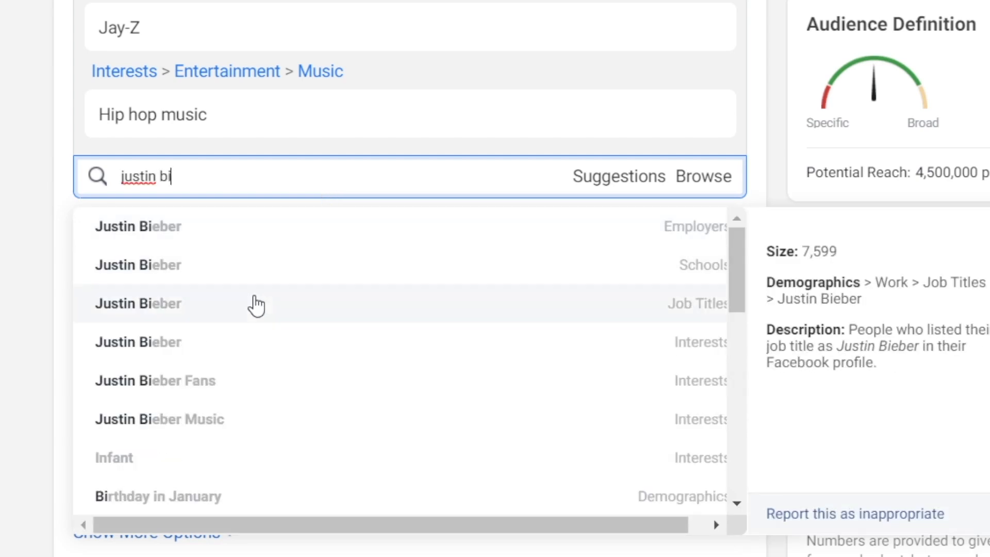
{"action": "left_click", "coordinate": [215, 345]}
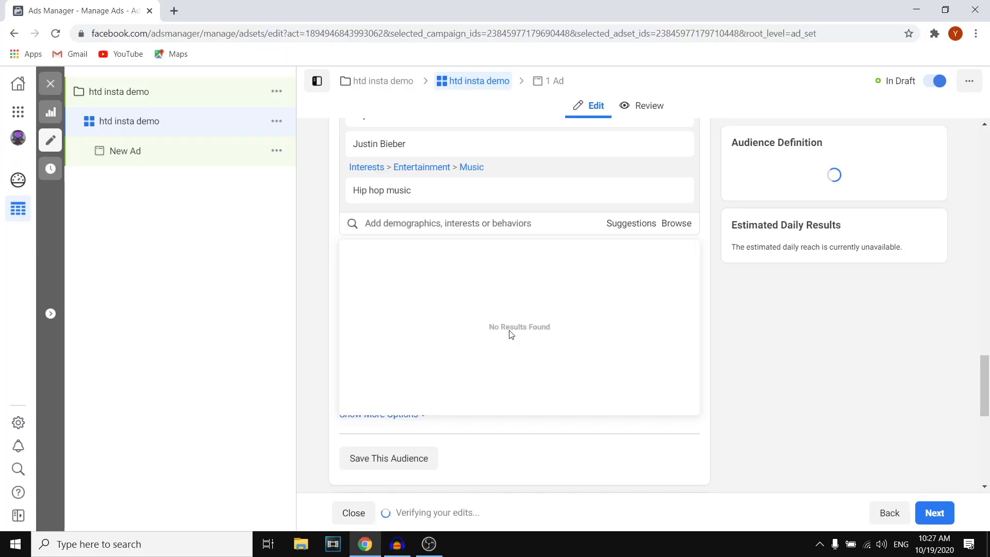
{"action": "left_click", "coordinate": [830, 346]}
Add an exclusion to the detailed targeting for people interested in Rock music.
{"action": "mouse_move", "coordinate": [447, 320]}
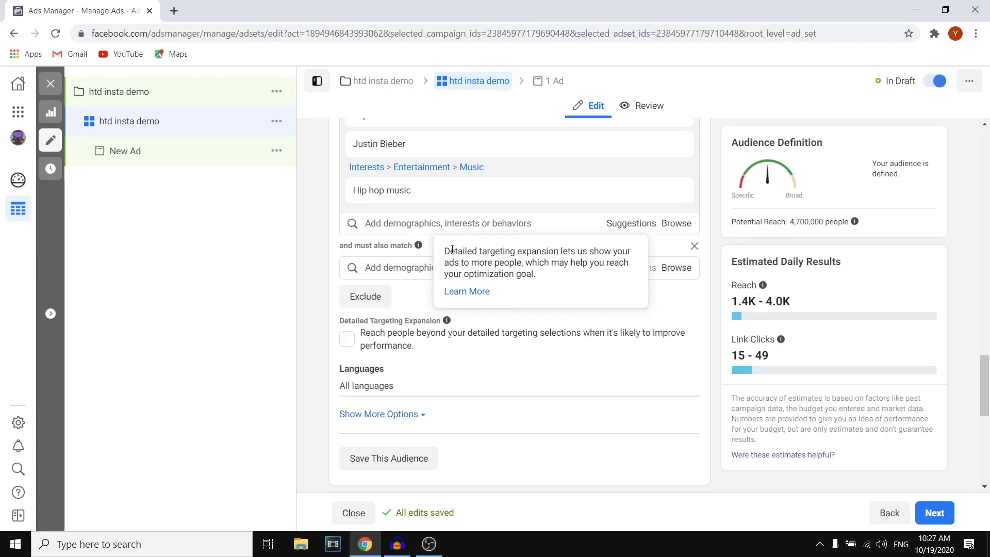
{"action": "scroll", "coordinate": [468, 212], "scroll_direction": "up", "scroll_amount": 2}
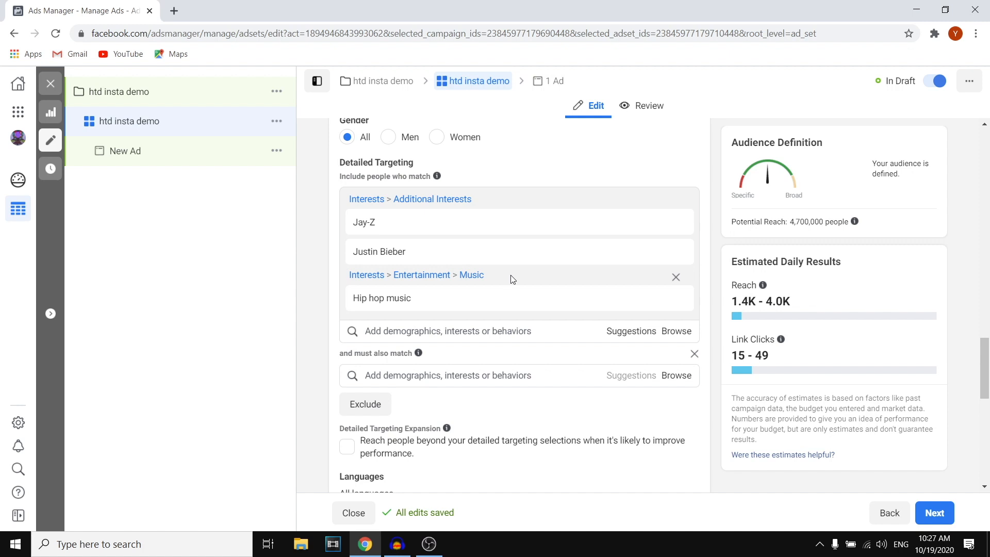
{"action": "scroll", "coordinate": [525, 372], "scroll_direction": "down", "scroll_amount": 4}
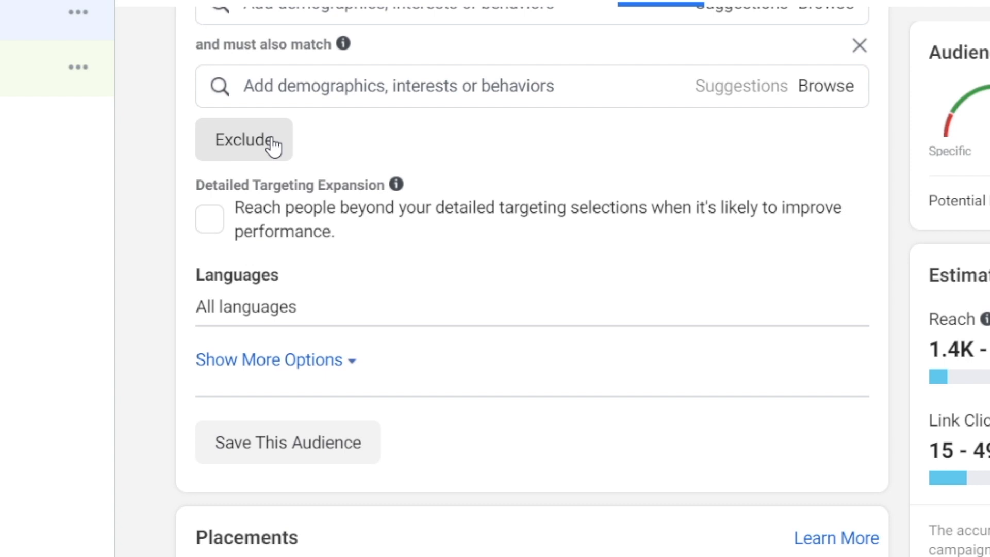
{"action": "left_click", "coordinate": [257, 142]}
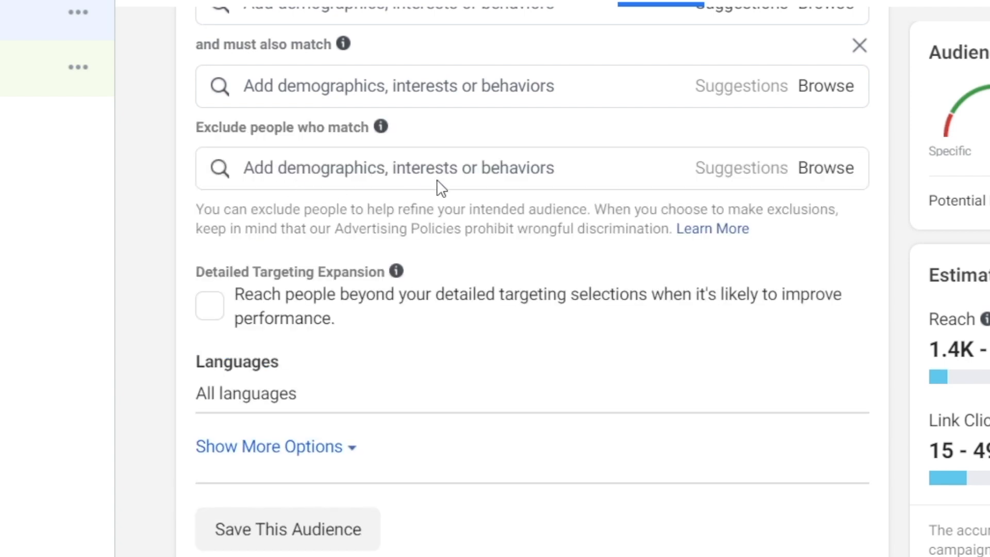
{"action": "left_click", "coordinate": [455, 164]}
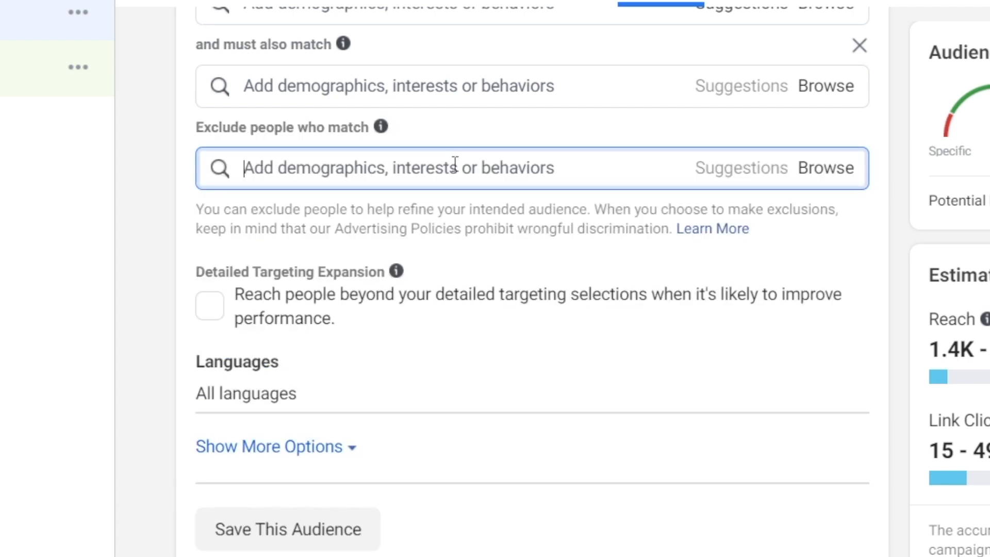
{"action": "type", "text": "rock "}
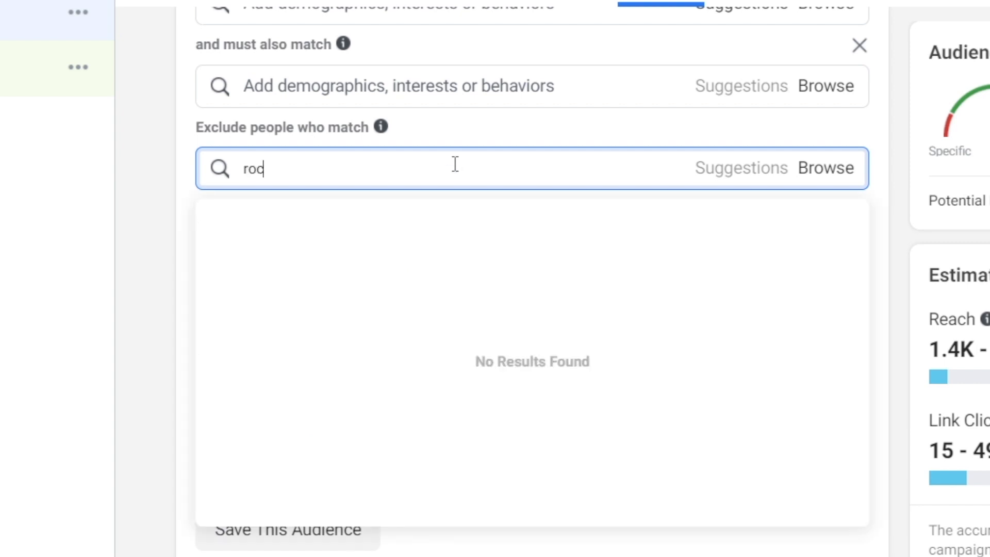
{"action": "type", "text": "music"}
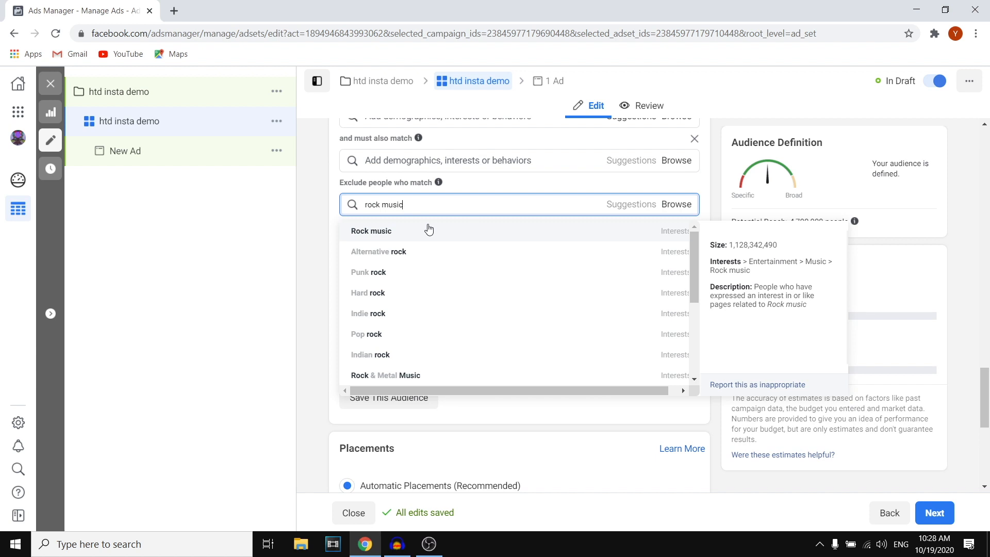
{"action": "left_click", "coordinate": [395, 231]}
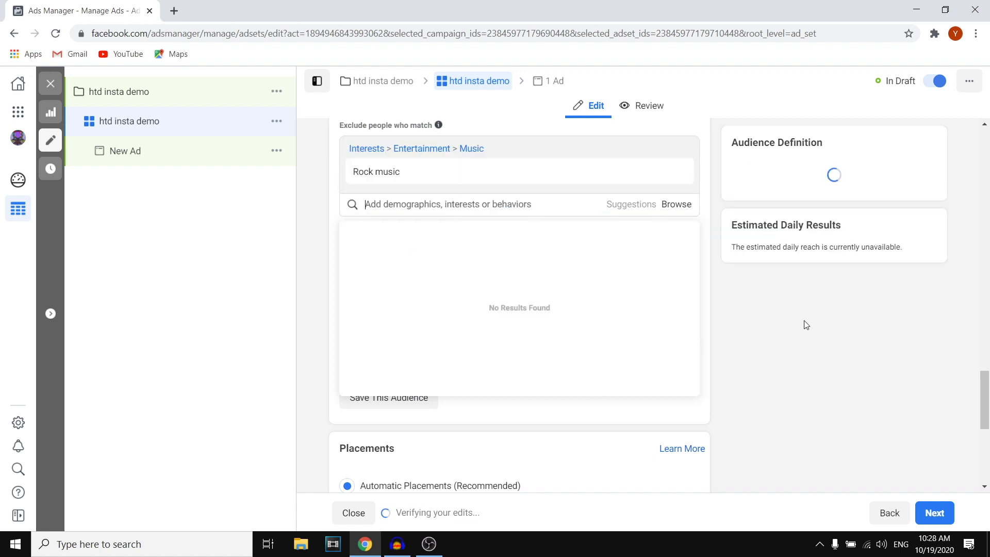
{"action": "left_click", "coordinate": [669, 323]}
Review the audience's included locations and the options for who counts as being in a location.
{"action": "scroll", "coordinate": [630, 316], "scroll_direction": "up", "scroll_amount": 10}
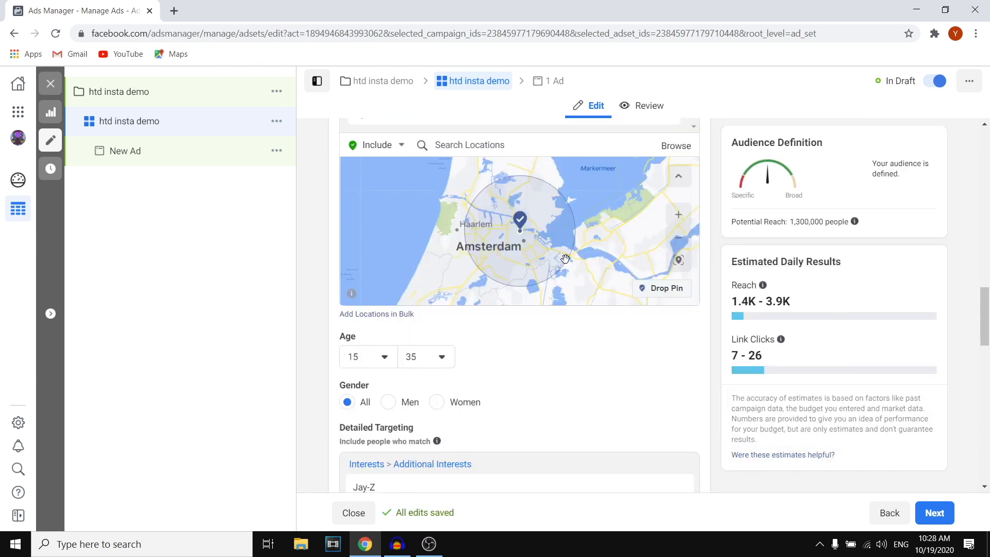
{"action": "scroll", "coordinate": [565, 258], "scroll_direction": "down", "scroll_amount": 5}
{"action": "left_click_drag", "start_coordinate": [985, 301], "coordinate": [987, 268]}
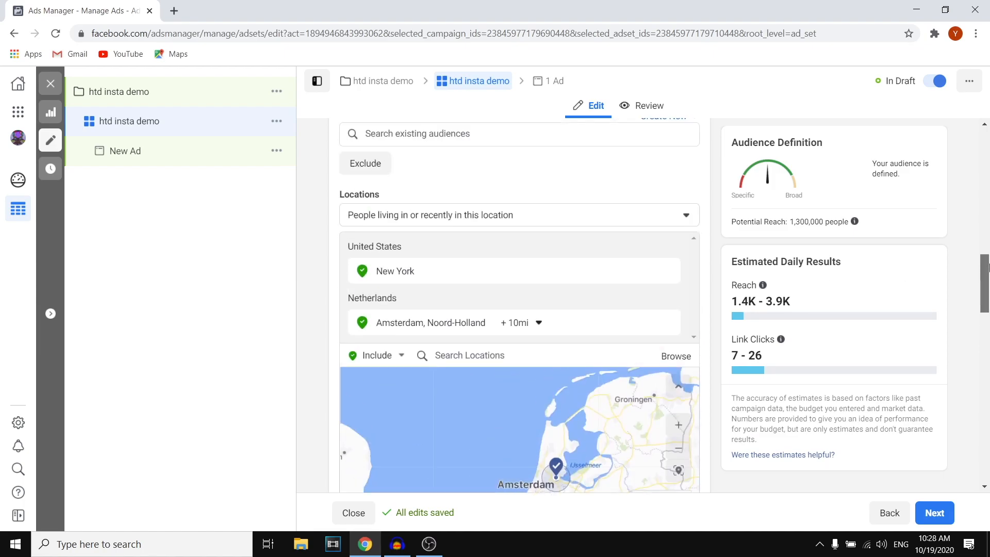
{"action": "scroll", "coordinate": [460, 136], "scroll_direction": "down", "scroll_amount": 3}
{"action": "scroll", "coordinate": [460, 136], "scroll_direction": "up", "scroll_amount": 1}
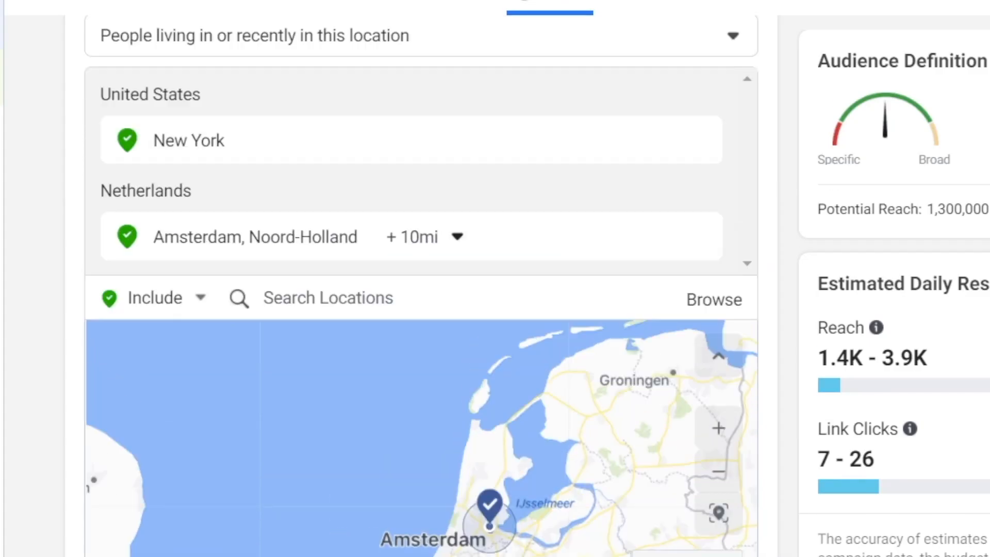
{"action": "left_click", "coordinate": [307, 40]}
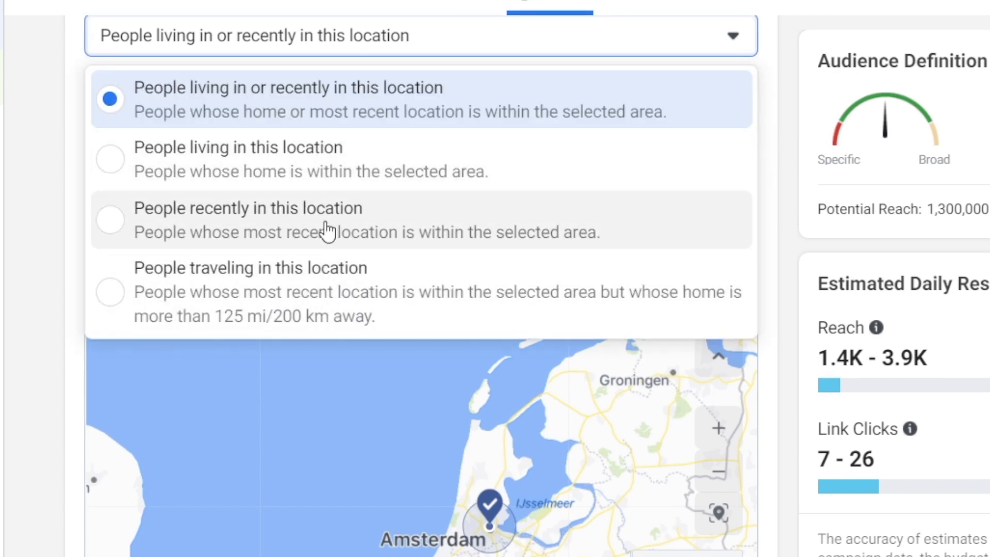
{"action": "left_click", "coordinate": [927, 29]}
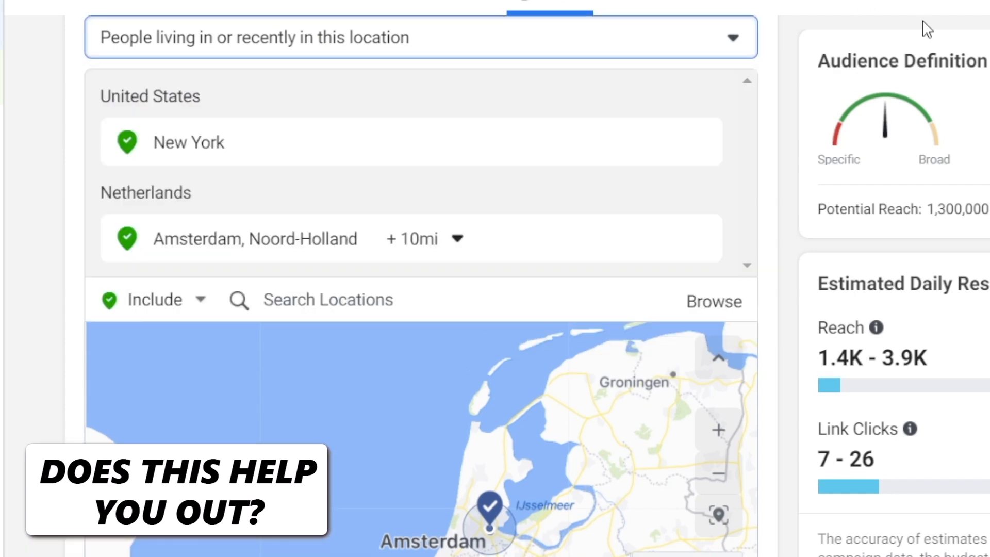
Review the age, gender and detailed targeting selections along with the audience's potential reach and estimated daily results.
{"action": "scroll", "coordinate": [382, 225], "scroll_direction": "down", "scroll_amount": 8}
{"action": "scroll", "coordinate": [381, 225], "scroll_direction": "up", "scroll_amount": 3}
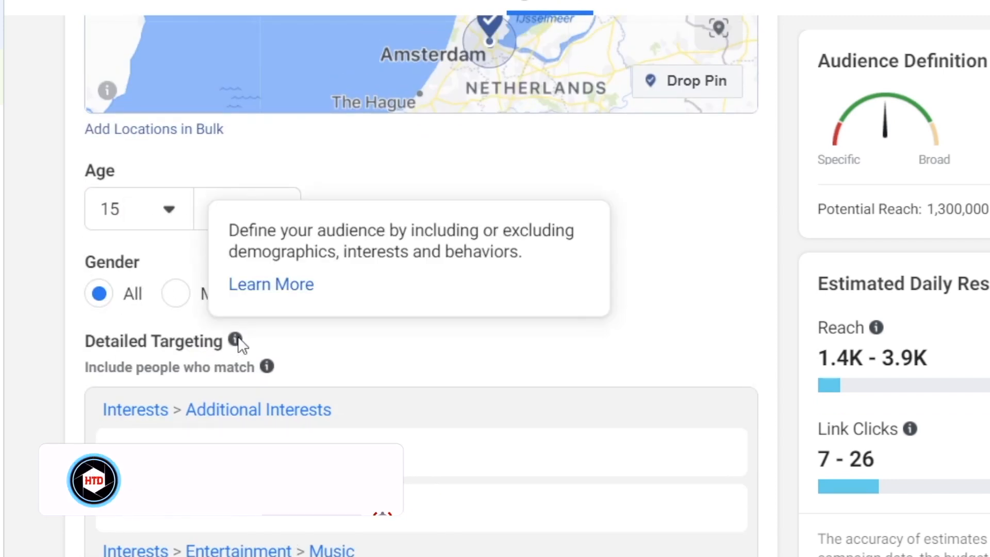
{"action": "scroll", "coordinate": [343, 329], "scroll_direction": "down", "scroll_amount": 4}
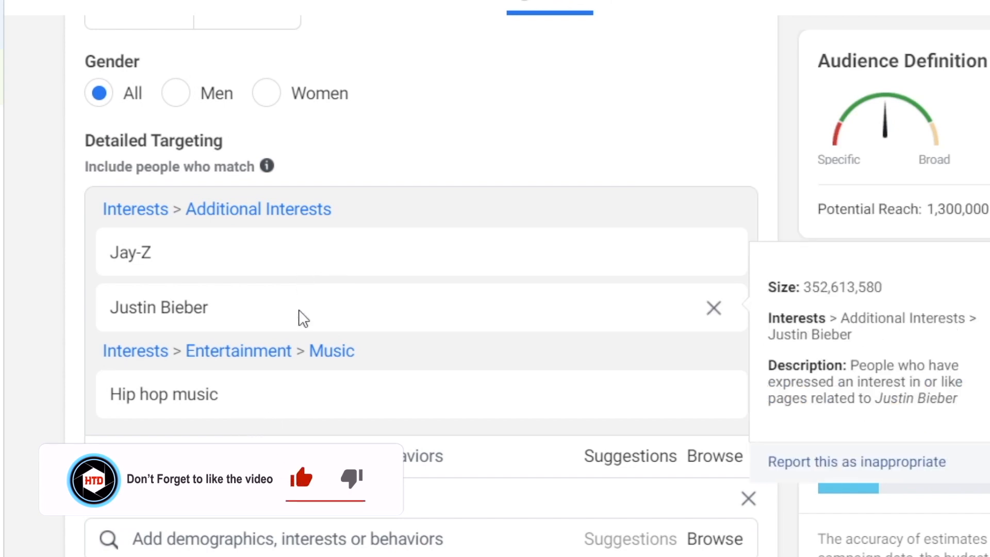
{"action": "scroll", "coordinate": [297, 405], "scroll_direction": "down", "scroll_amount": 4}
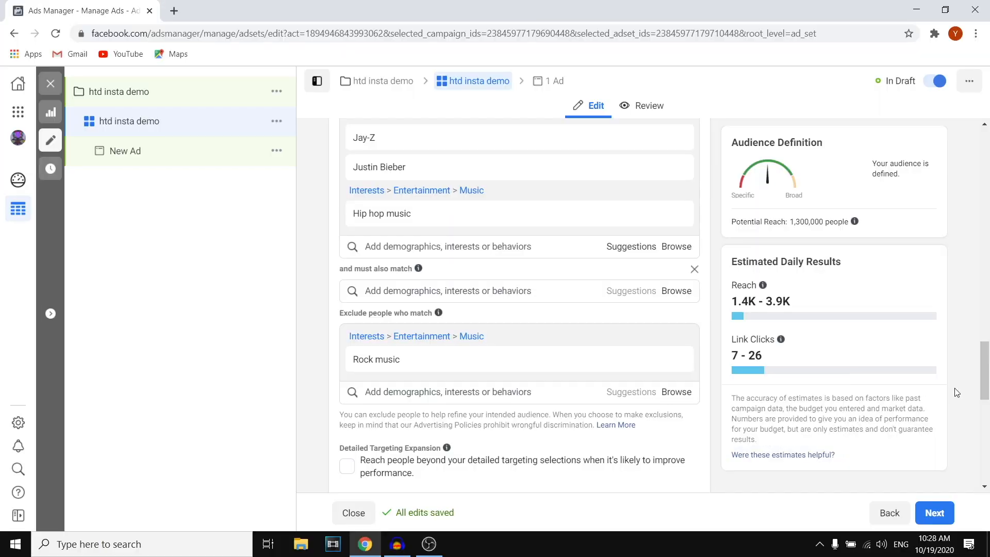
{"action": "scroll", "coordinate": [951, 391], "scroll_direction": "down", "scroll_amount": 2}
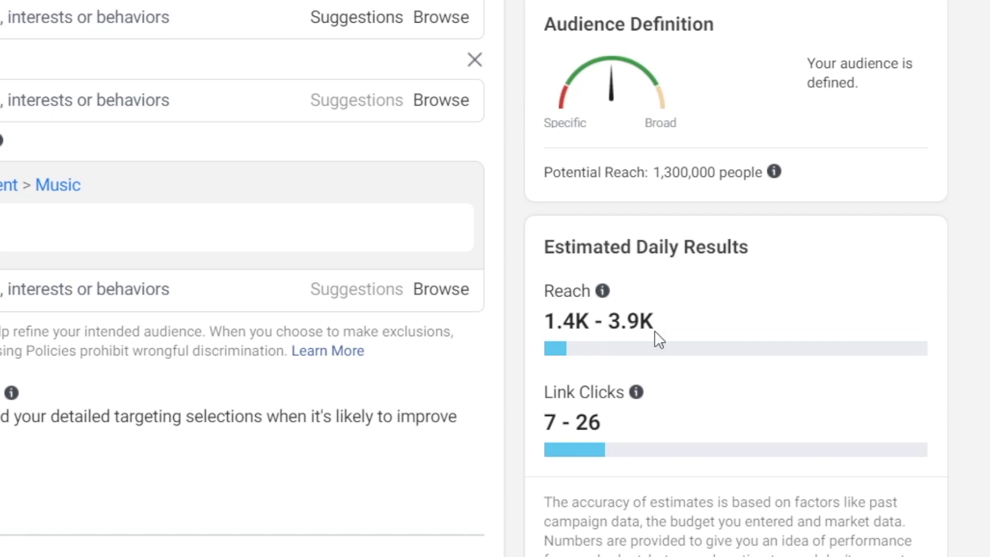
{"action": "mouse_move", "coordinate": [774, 171]}
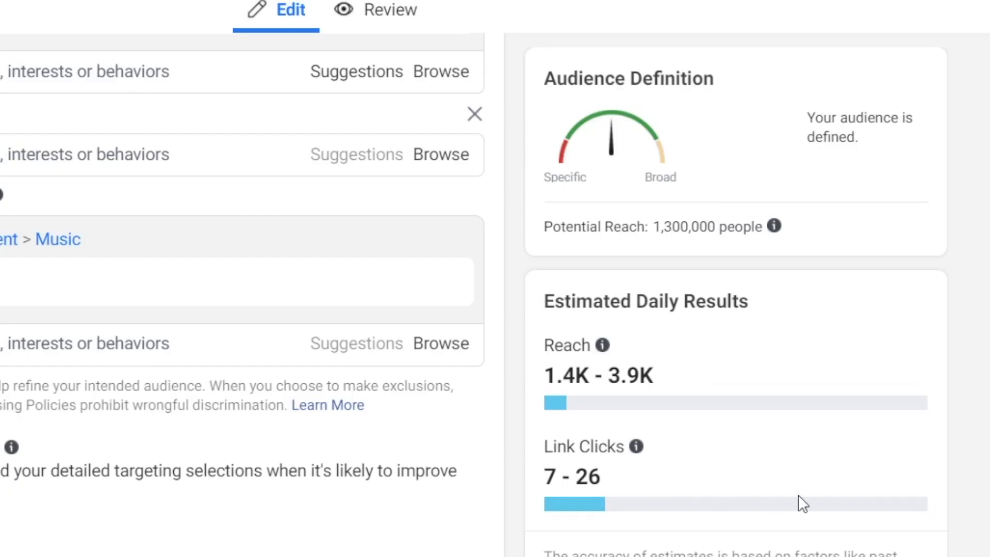
Switch the ad set to manual placements and remove the Facebook, Audience Network and Messenger platforms, keeping only Instagram.
{"action": "left_click_drag", "start_coordinate": [986, 379], "coordinate": [988, 432]}
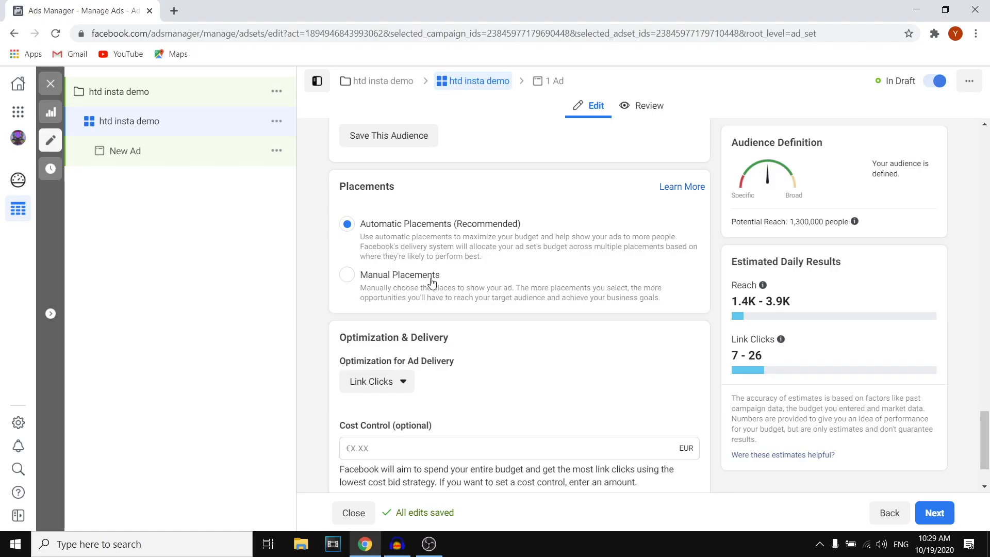
{"action": "left_click", "coordinate": [433, 279]}
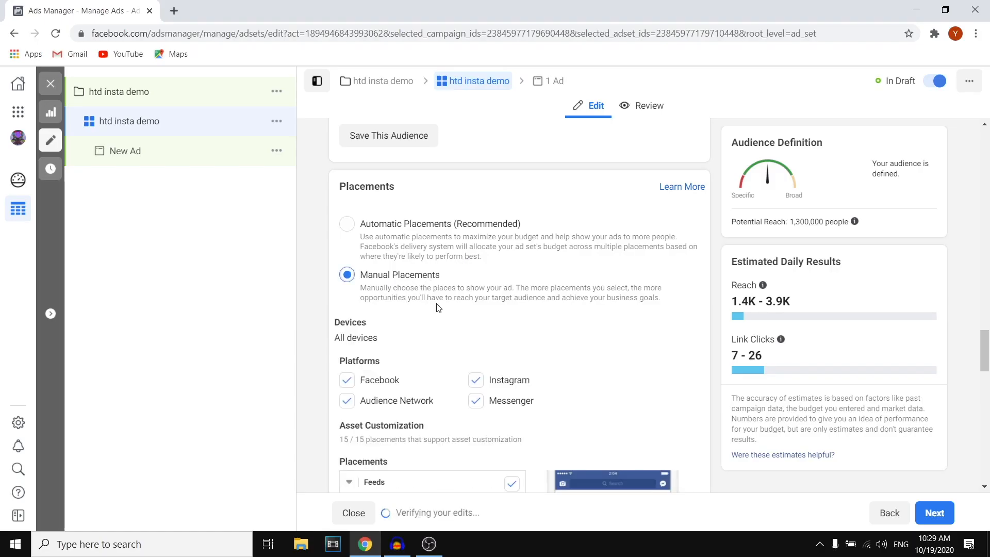
{"action": "scroll", "coordinate": [433, 304], "scroll_direction": "down", "scroll_amount": 2}
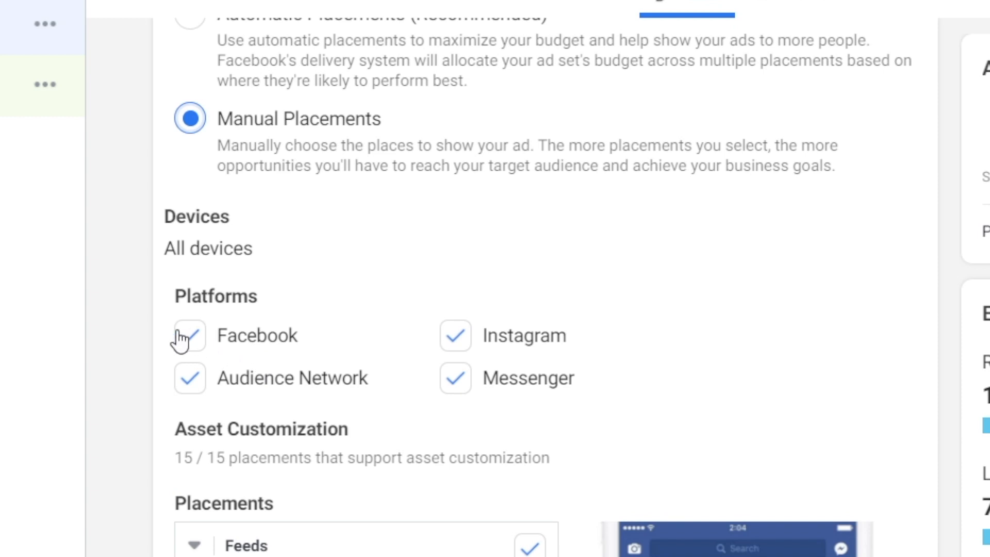
{"action": "left_click", "coordinate": [197, 353]}
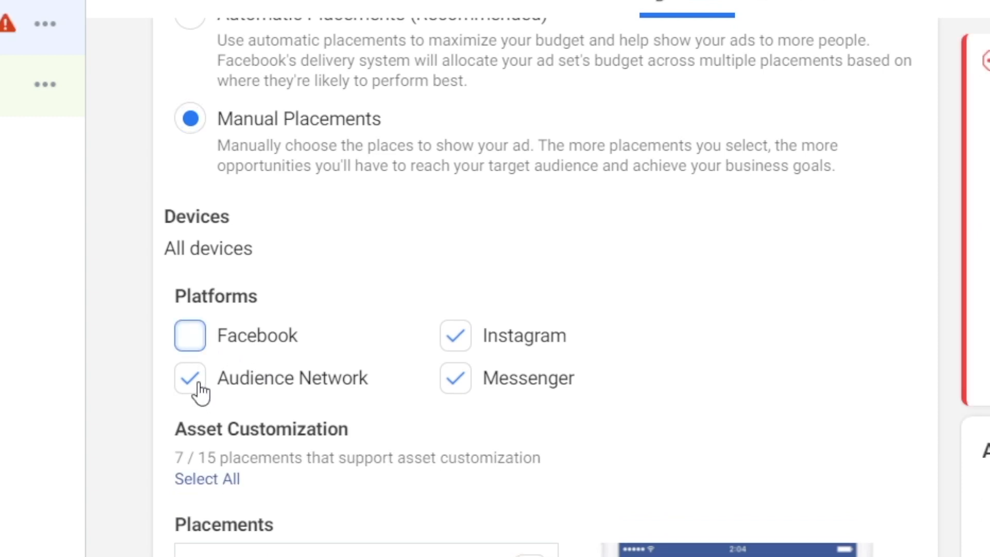
{"action": "left_click", "coordinate": [198, 387]}
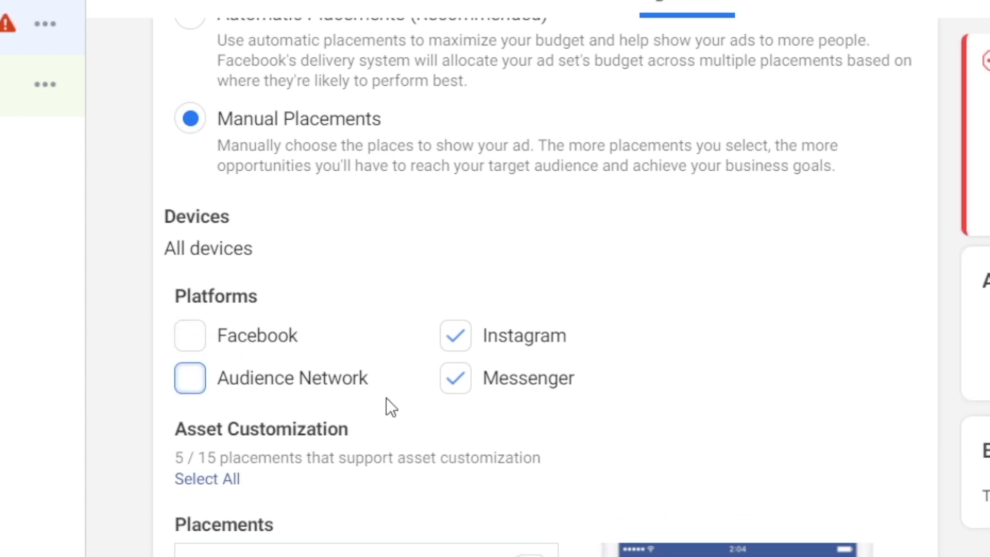
{"action": "left_click", "coordinate": [453, 387]}
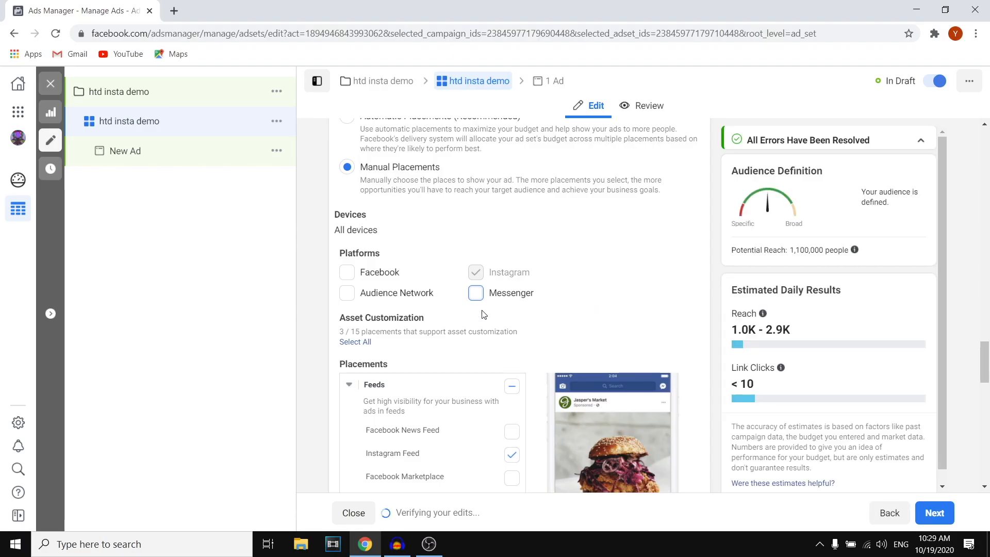
Remove the Instagram Feed and Instagram Explore placements so that only Instagram Stories is selected.
{"action": "scroll", "coordinate": [499, 276], "scroll_direction": "down", "scroll_amount": 2}
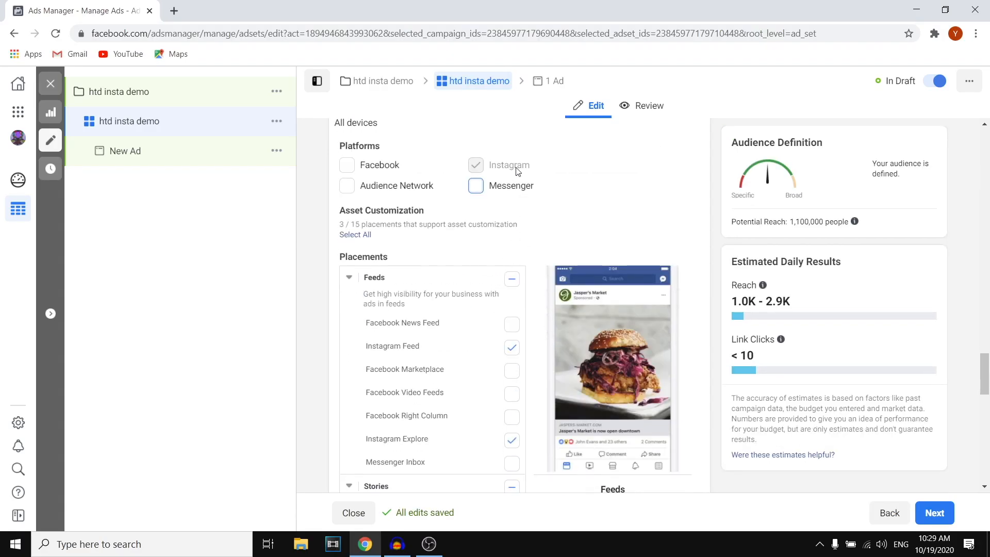
{"action": "scroll", "coordinate": [531, 273], "scroll_direction": "down", "scroll_amount": 2}
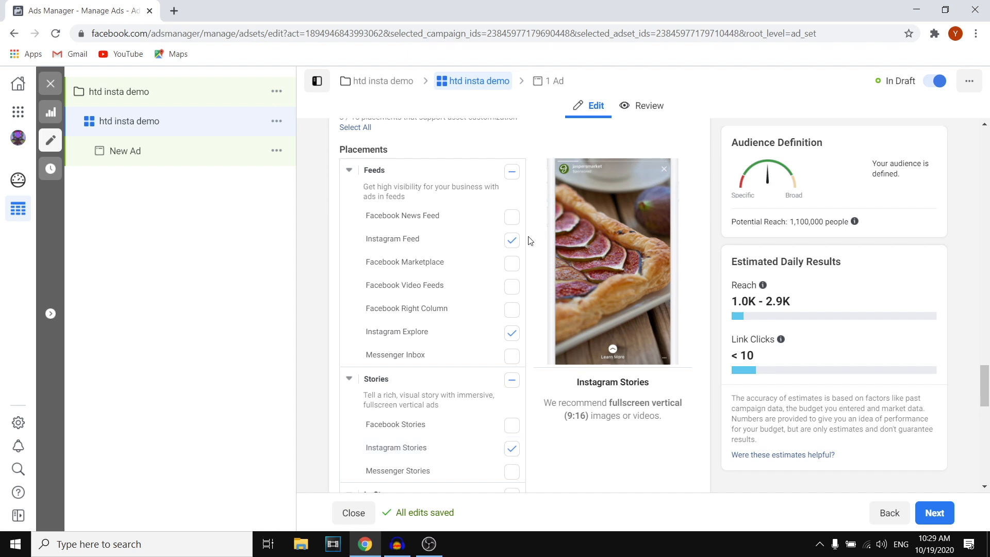
{"action": "left_click", "coordinate": [512, 240]}
{"action": "left_click", "coordinate": [512, 333]}
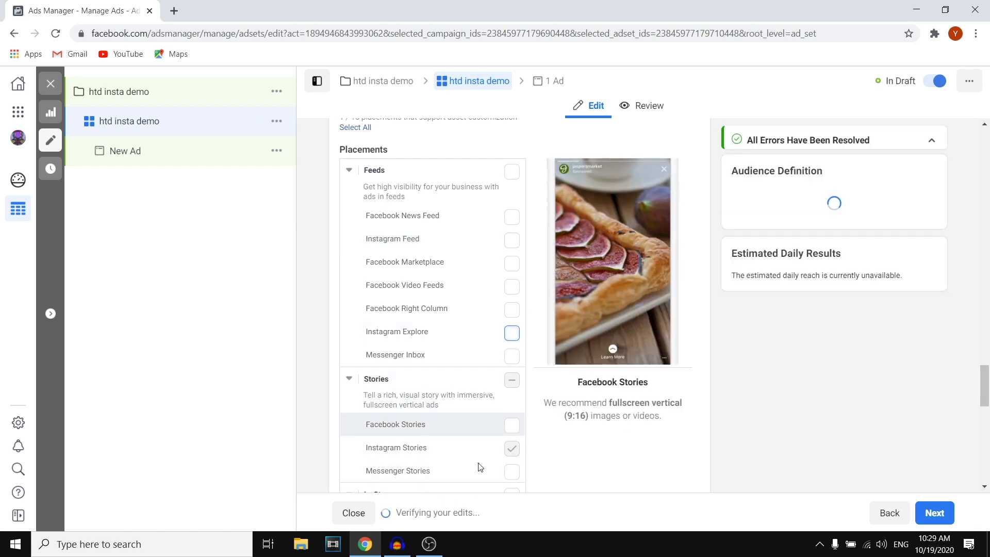
Re-enable the Instagram Explore and Instagram Feed placements and clear both of them again.
{"action": "left_click", "coordinate": [512, 333]}
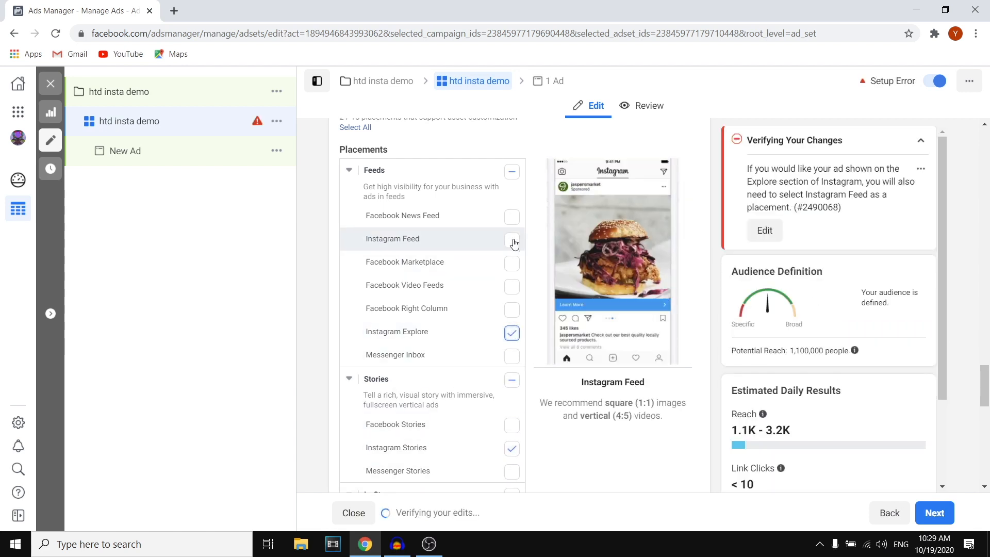
{"action": "left_click", "coordinate": [514, 240]}
{"action": "left_click", "coordinate": [515, 335]}
{"action": "left_click", "coordinate": [508, 245]}
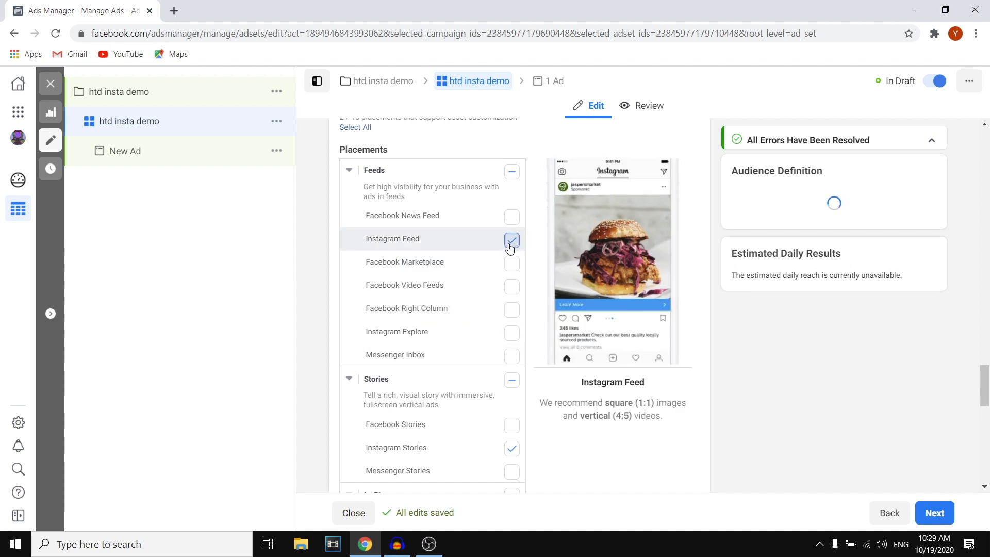
{"action": "left_click", "coordinate": [510, 246]}
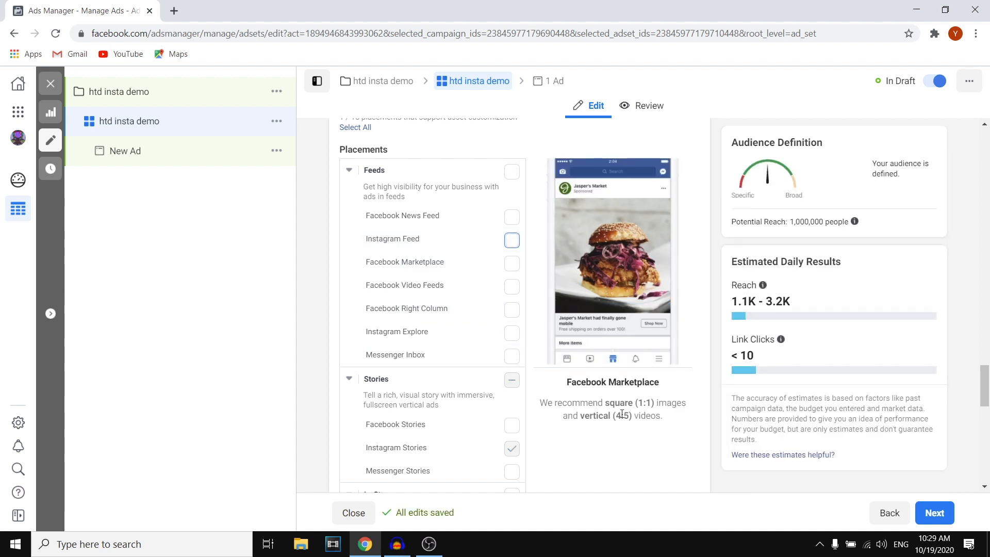
Set the optimization for ad delivery to Landing Page Views and look over the other optimization options.
{"action": "scroll", "coordinate": [569, 352], "scroll_direction": "down", "scroll_amount": 2}
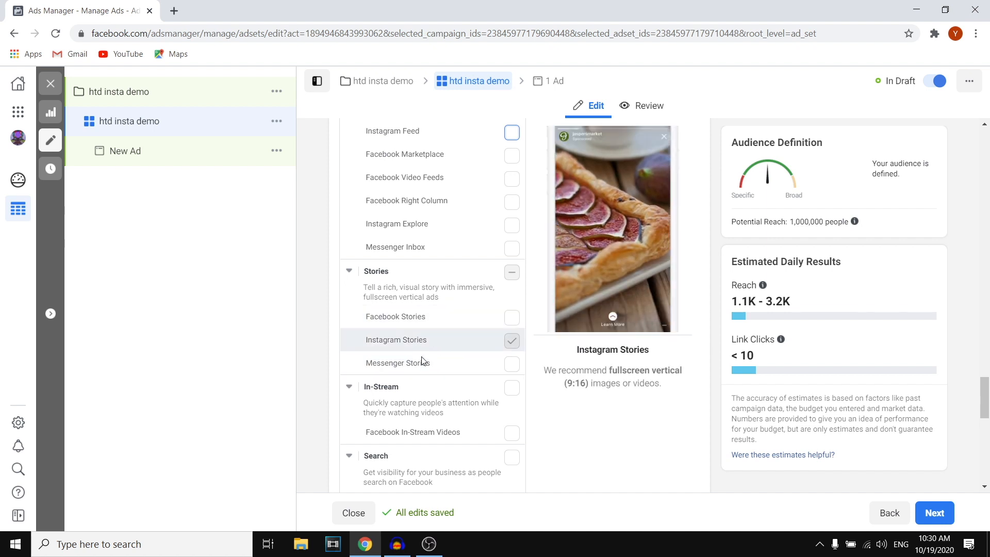
{"action": "scroll", "coordinate": [497, 352], "scroll_direction": "down", "scroll_amount": 9}
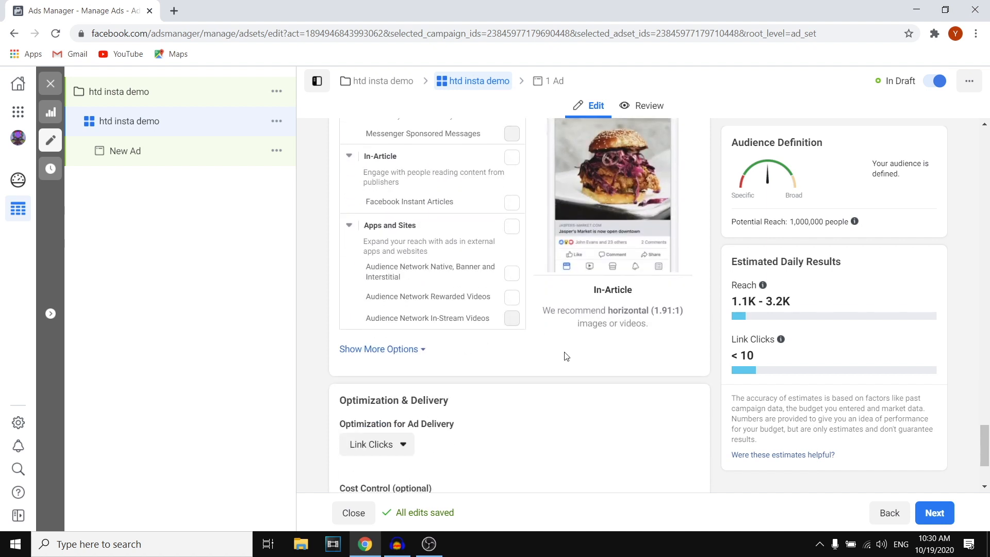
{"action": "scroll", "coordinate": [565, 354], "scroll_direction": "down", "scroll_amount": 1}
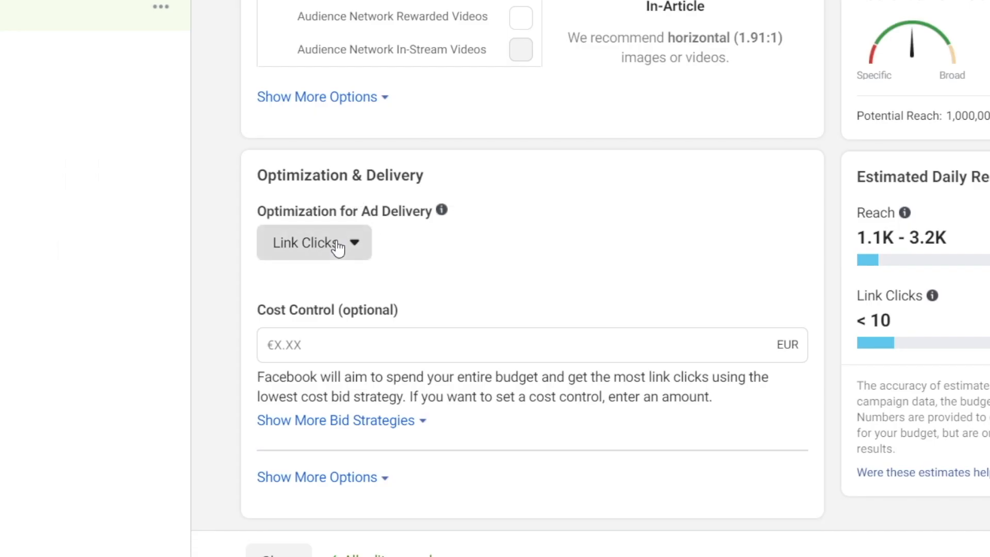
{"action": "left_click", "coordinate": [392, 307]}
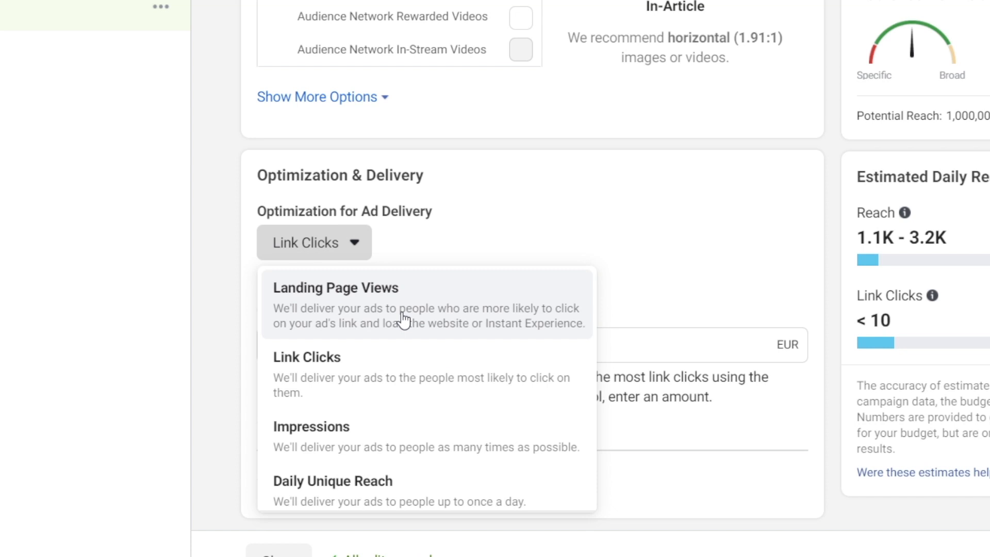
{"action": "left_click", "coordinate": [404, 320]}
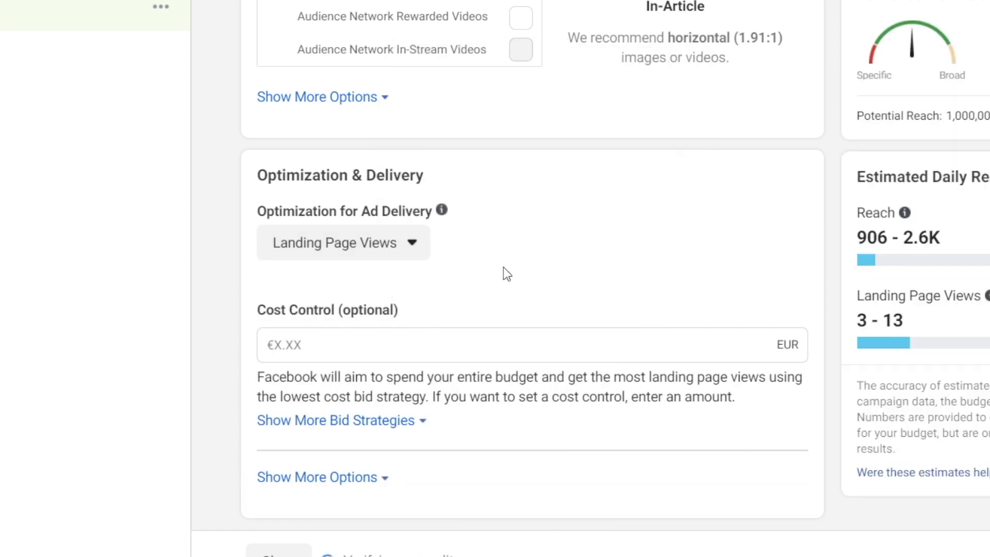
{"action": "left_click", "coordinate": [416, 245]}
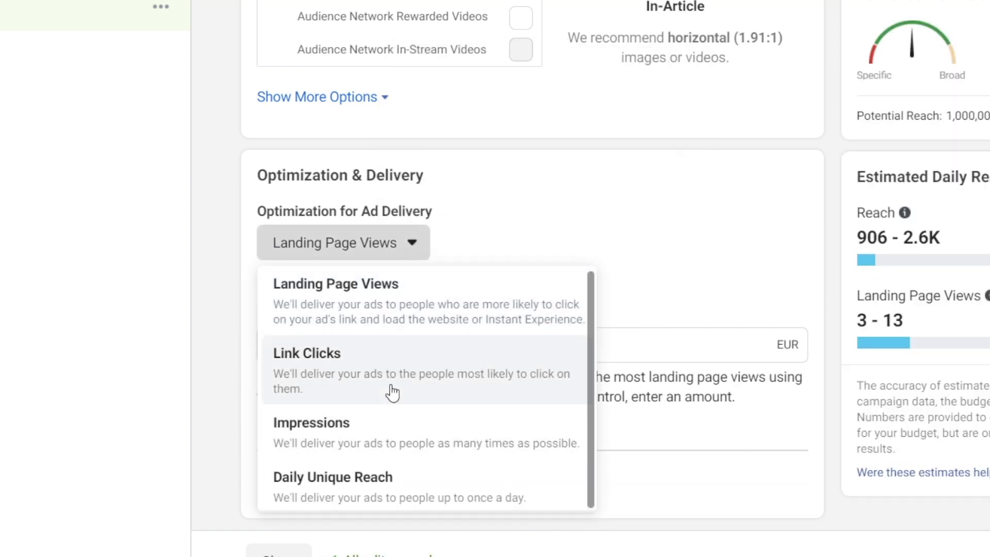
{"action": "left_click", "coordinate": [639, 220]}
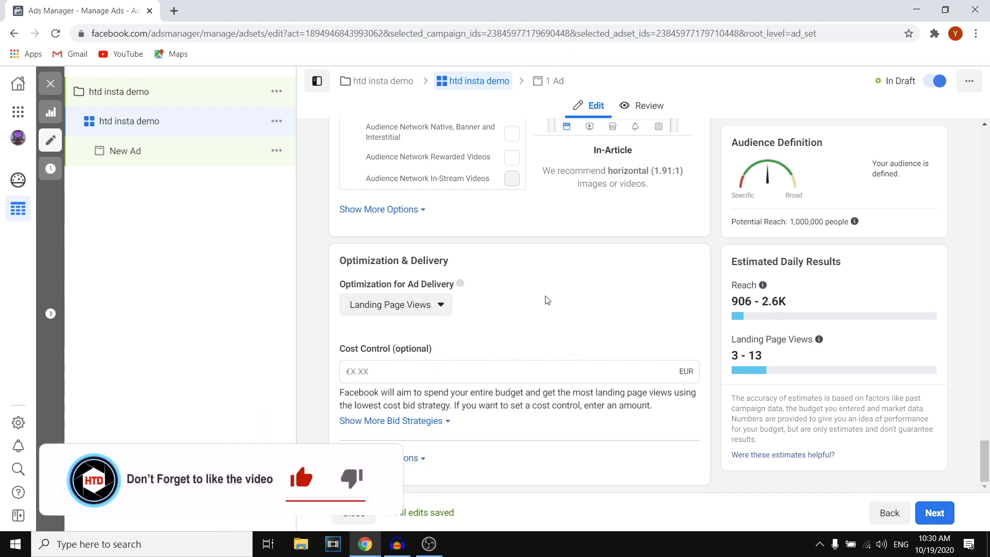
Look back over the ad set's audience and placement settings and continue to the new ad's setup.
{"action": "scroll", "coordinate": [545, 299], "scroll_direction": "up", "scroll_amount": 15}
{"action": "scroll", "coordinate": [356, 192], "scroll_direction": "up", "scroll_amount": 8}
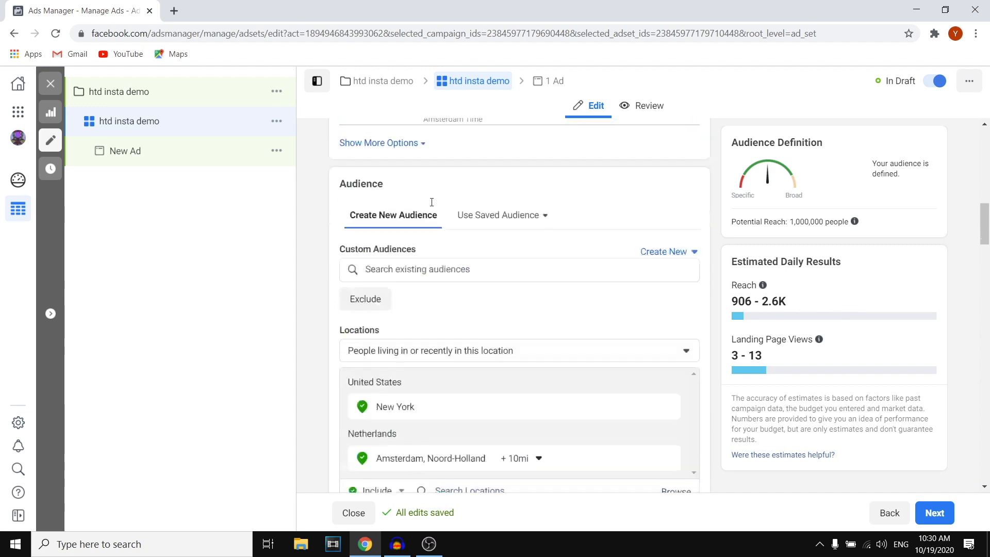
{"action": "scroll", "coordinate": [433, 195], "scroll_direction": "down", "scroll_amount": 5}
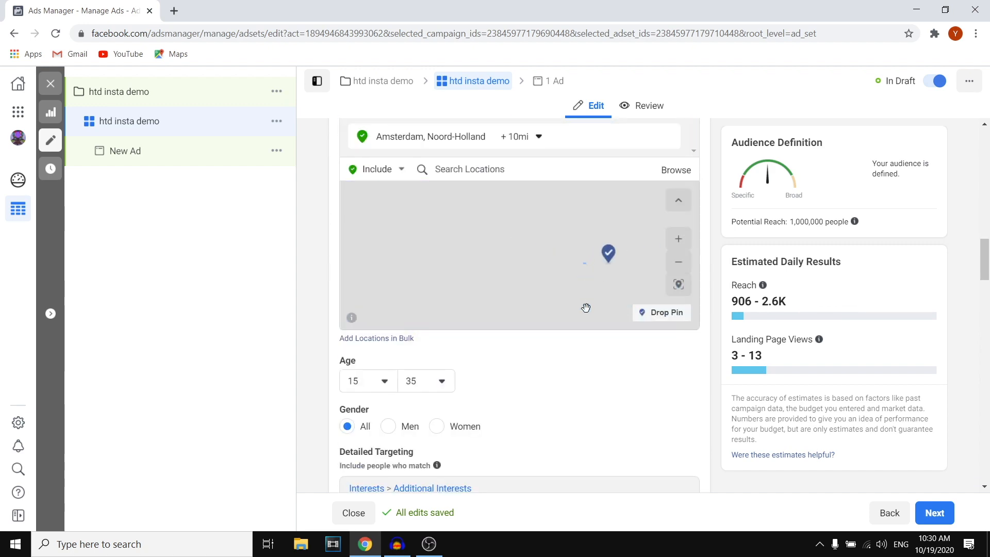
{"action": "scroll", "coordinate": [593, 369], "scroll_direction": "down", "scroll_amount": 6}
{"action": "scroll", "coordinate": [459, 313], "scroll_direction": "down", "scroll_amount": 10}
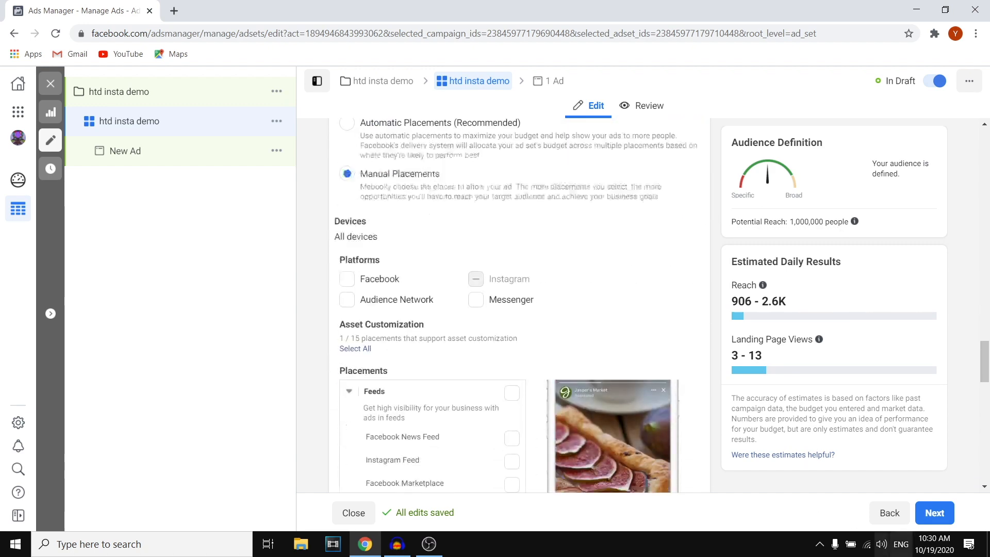
{"action": "left_click", "coordinate": [934, 513]}
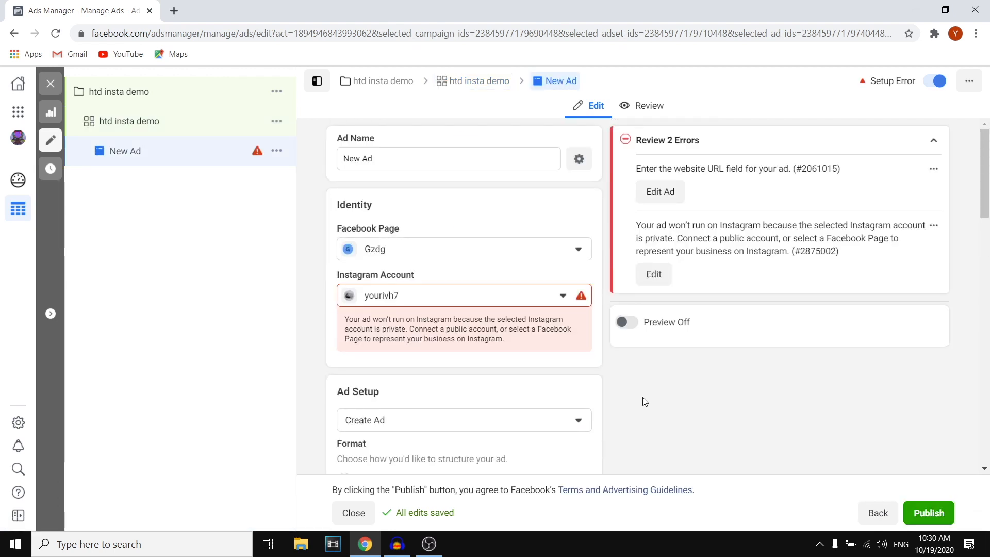
Review the ad setup choices for creating an ad or using an existing post or mockup, keeping Create Ad.
{"action": "scroll", "coordinate": [645, 402], "scroll_direction": "down", "scroll_amount": 5}
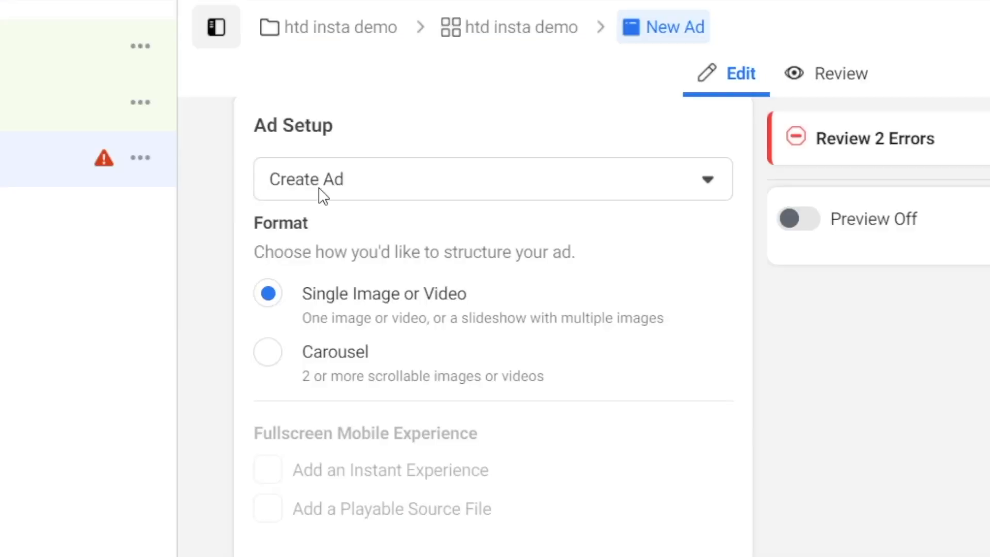
{"action": "left_click", "coordinate": [396, 169]}
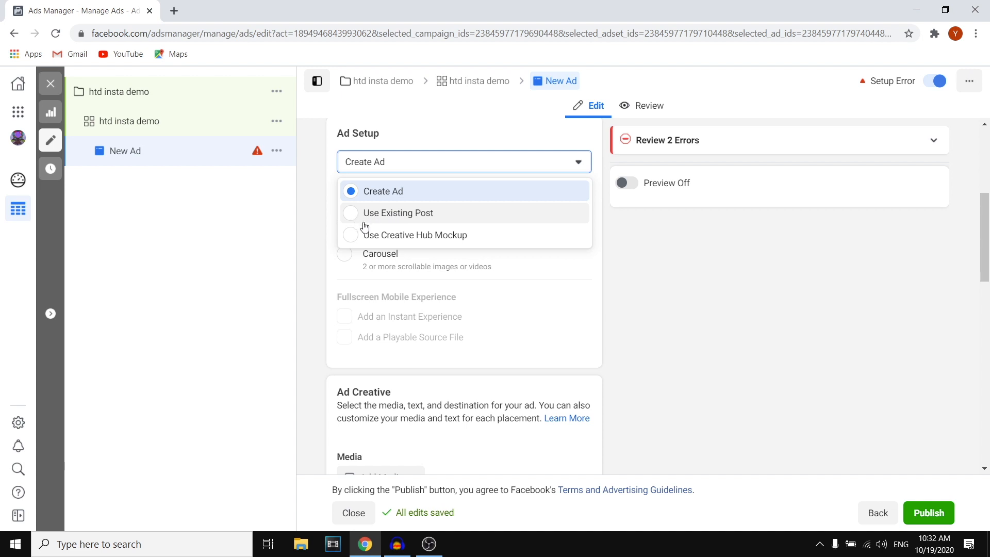
{"action": "left_click", "coordinate": [838, 325]}
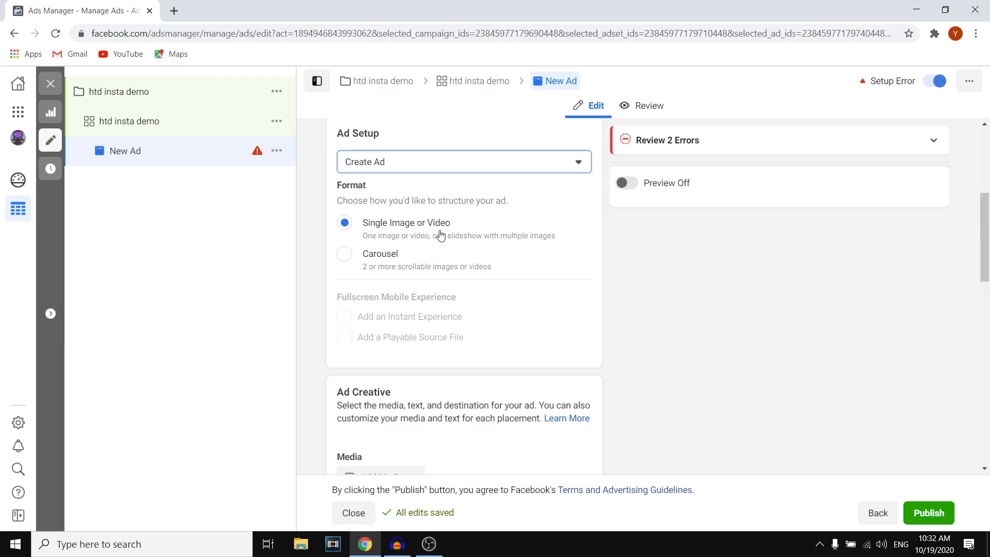
Upload the MUSIC PROMO video from the swump videos folder as the ad's media.
{"action": "scroll", "coordinate": [988, 251], "scroll_direction": "down", "scroll_amount": 4}
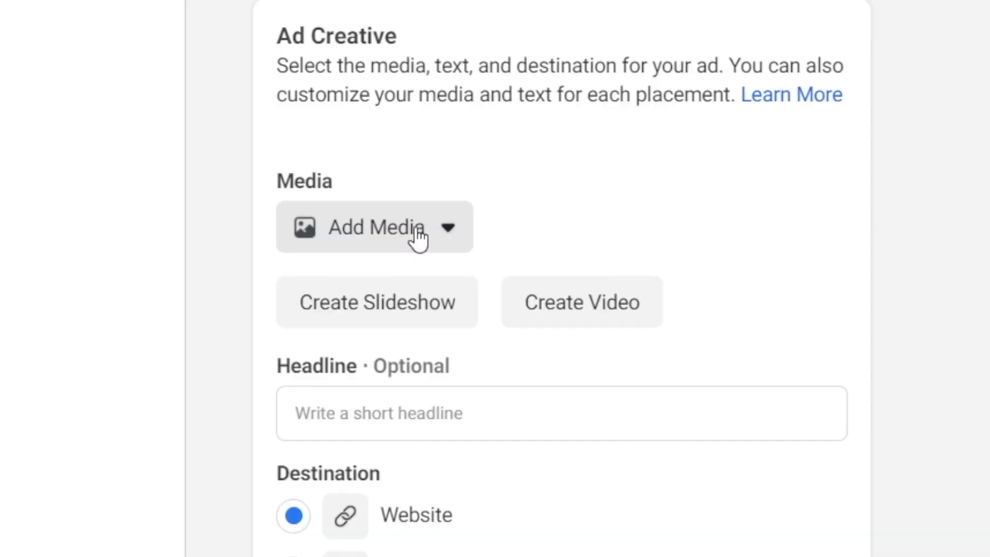
{"action": "left_click", "coordinate": [354, 237]}
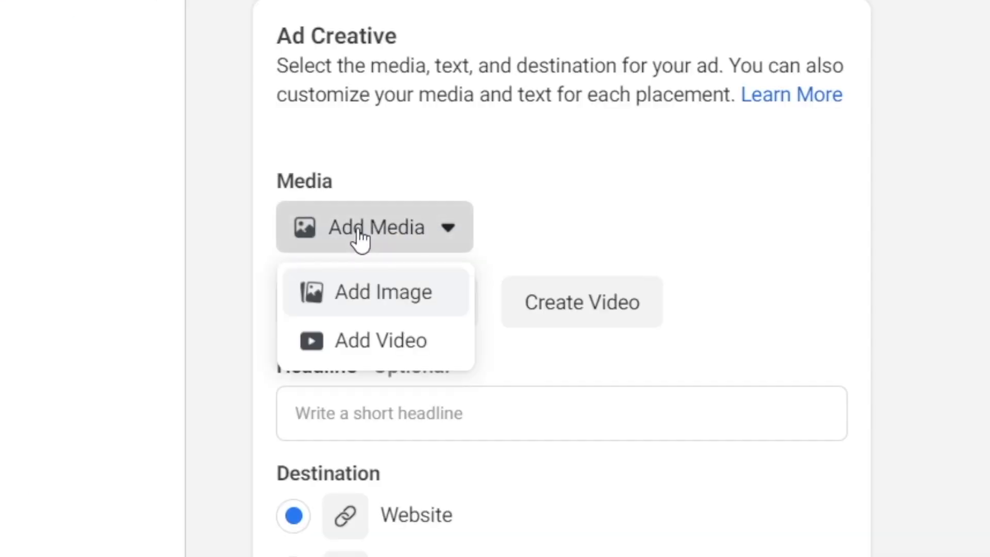
{"action": "left_click", "coordinate": [402, 341]}
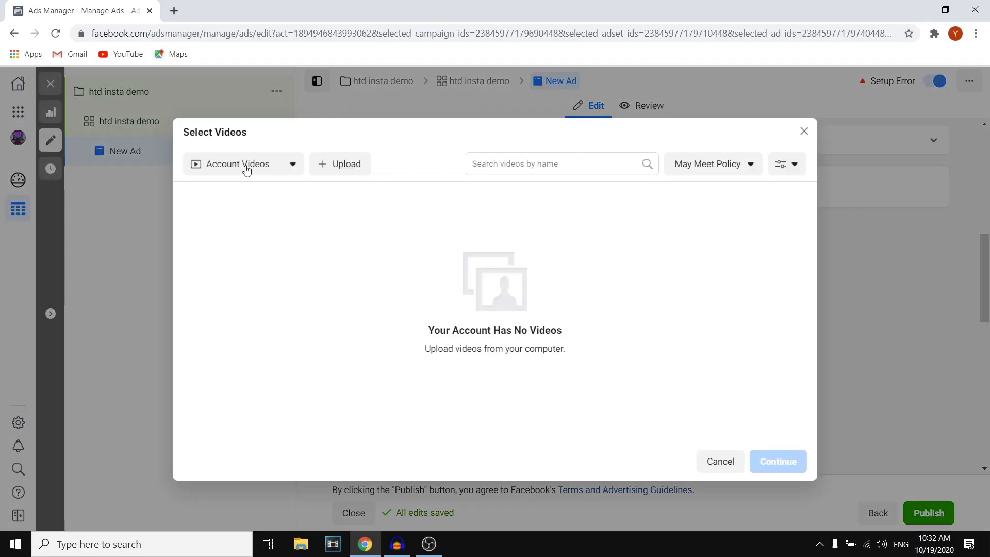
{"action": "left_click", "coordinate": [347, 165]}
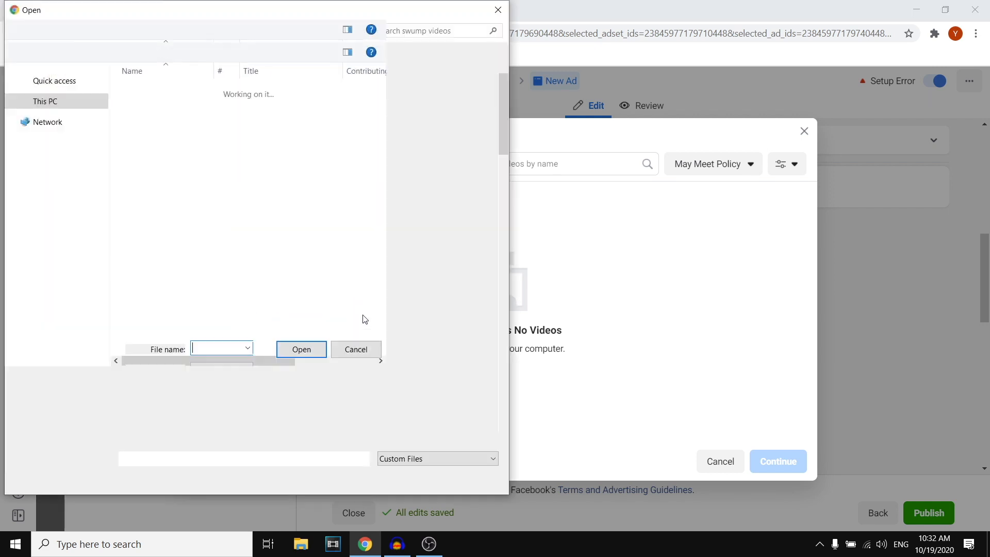
{"action": "scroll", "coordinate": [466, 180], "scroll_direction": "down", "scroll_amount": 10}
{"action": "left_click", "coordinate": [466, 181]}
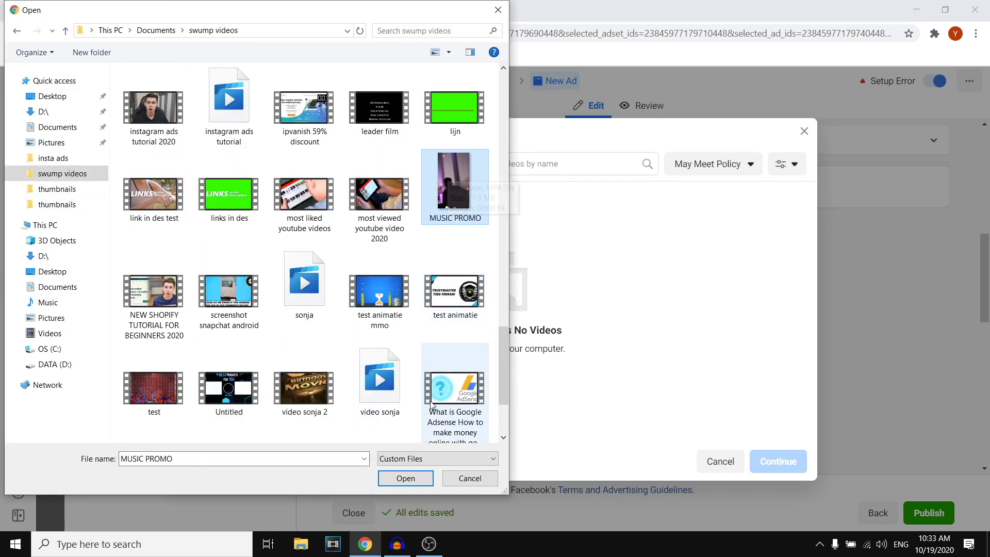
{"action": "left_click", "coordinate": [426, 474]}
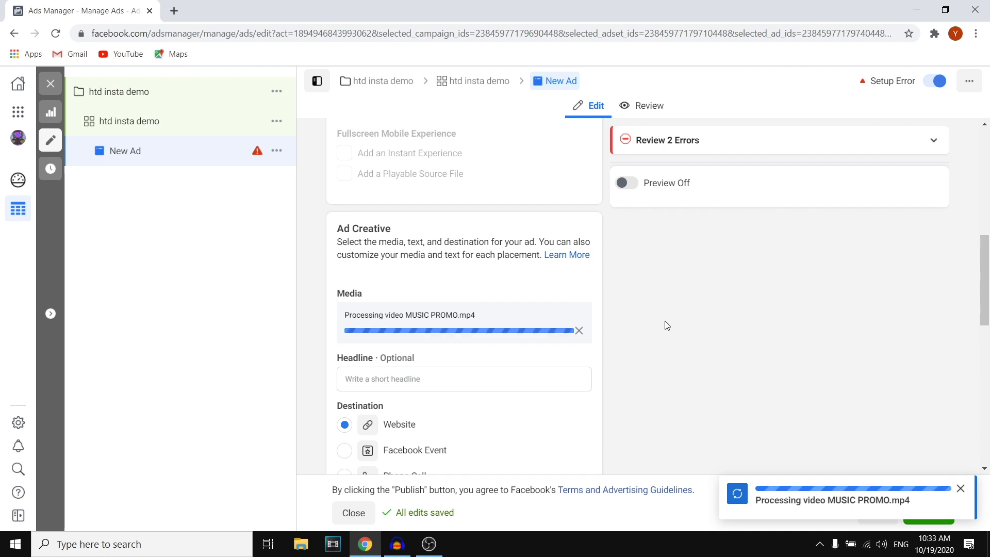
Review the ad creative's headline, destination, website URL, display link and call-to-action fields.
{"action": "scroll", "coordinate": [666, 325], "scroll_direction": "down", "scroll_amount": 2}
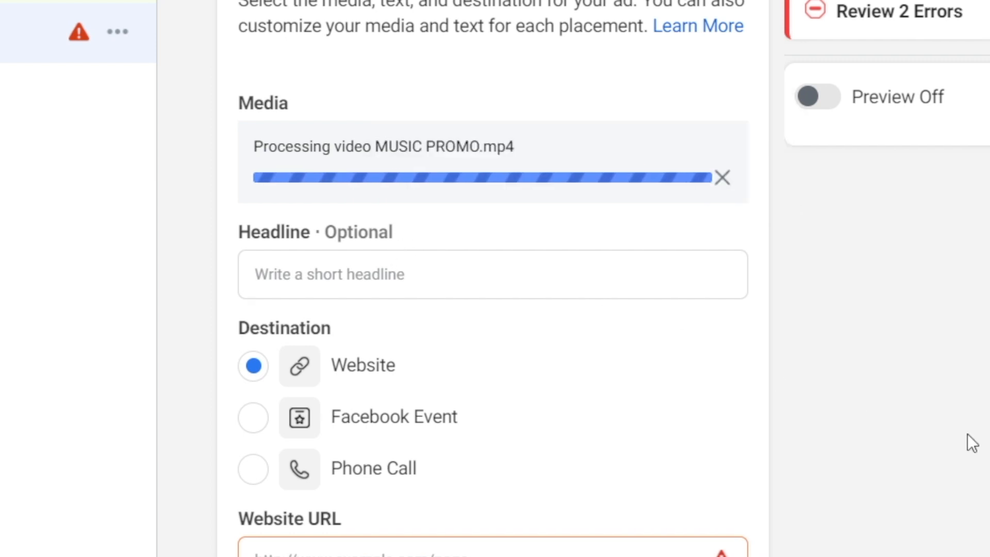
{"action": "scroll", "coordinate": [972, 441], "scroll_direction": "down", "scroll_amount": 4}
{"action": "scroll", "coordinate": [989, 470], "scroll_direction": "up", "scroll_amount": 2}
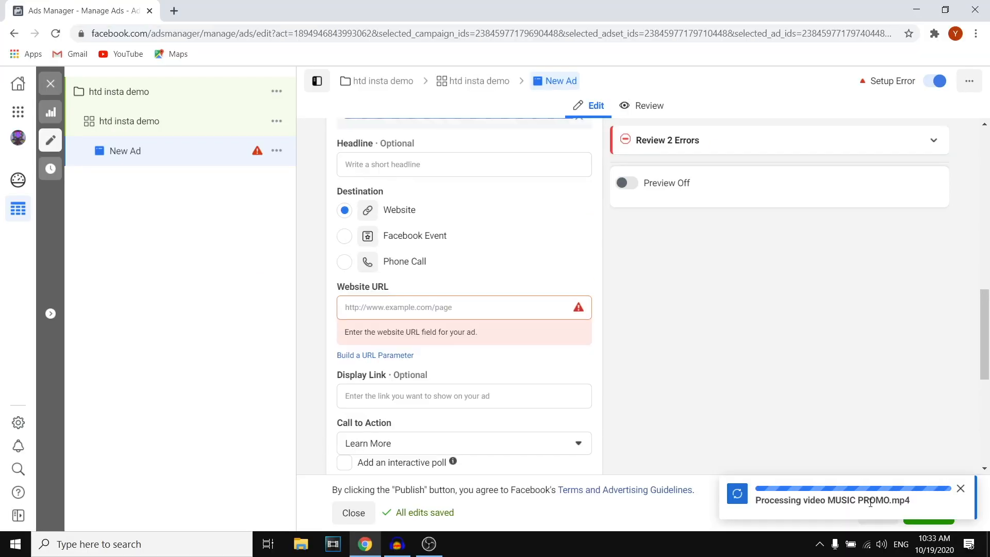
{"action": "scroll", "coordinate": [804, 401], "scroll_direction": "up", "scroll_amount": 2}
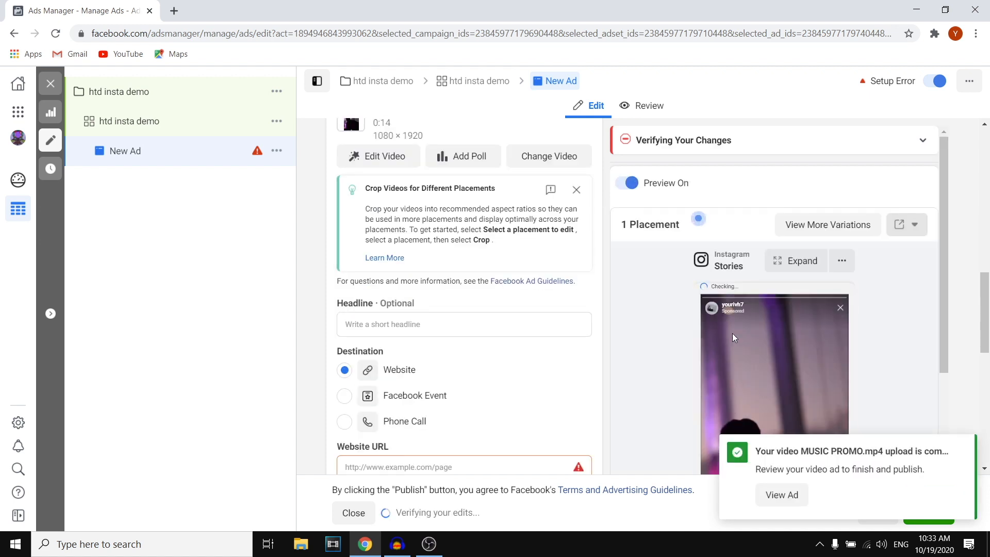
Inspect the full-size Instagram Stories preview of the video ad and close it.
{"action": "left_click", "coordinate": [732, 333]}
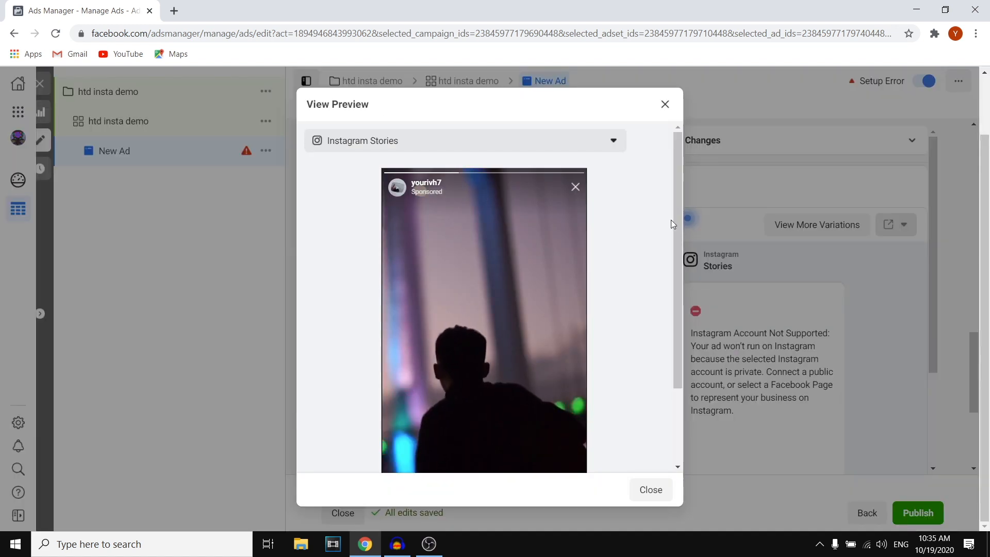
{"action": "left_click_drag", "start_coordinate": [679, 220], "coordinate": [678, 270]}
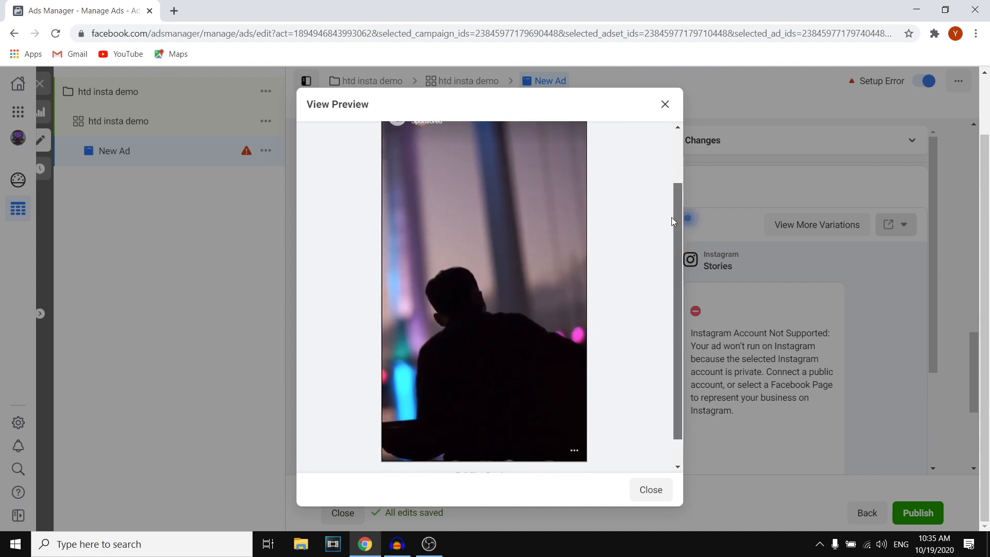
{"action": "left_click_drag", "start_coordinate": [671, 218], "coordinate": [672, 162]}
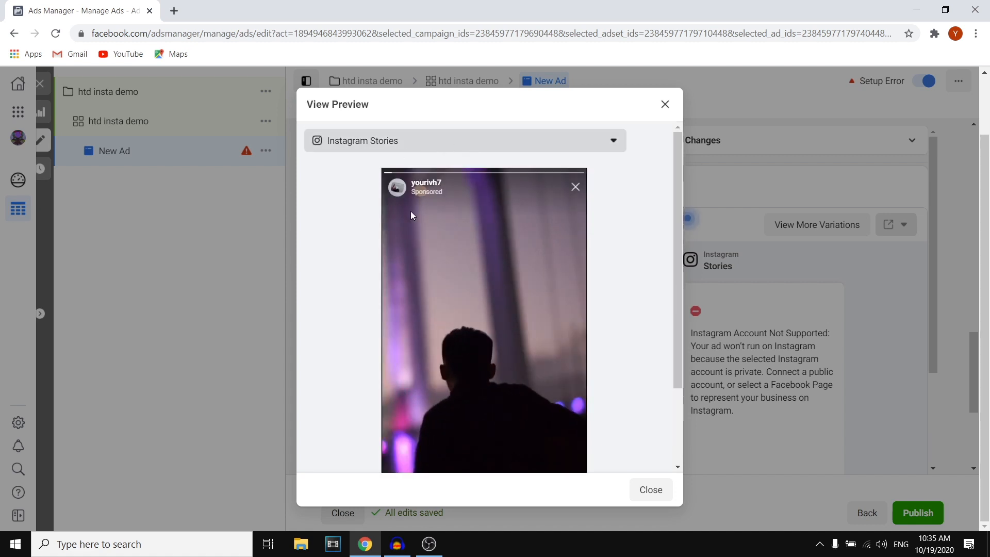
{"action": "scroll", "coordinate": [512, 270], "scroll_direction": "down", "scroll_amount": 2}
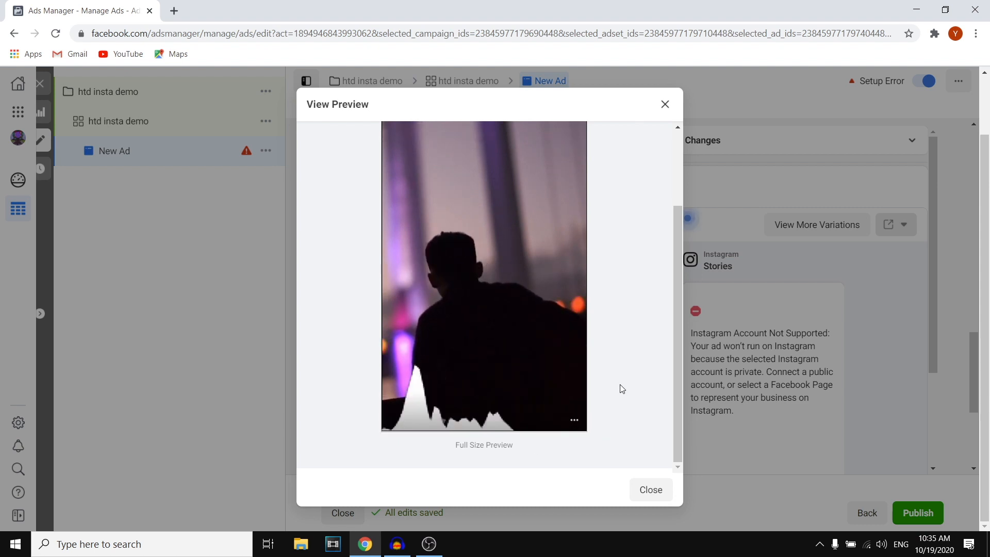
{"action": "left_click", "coordinate": [664, 103]}
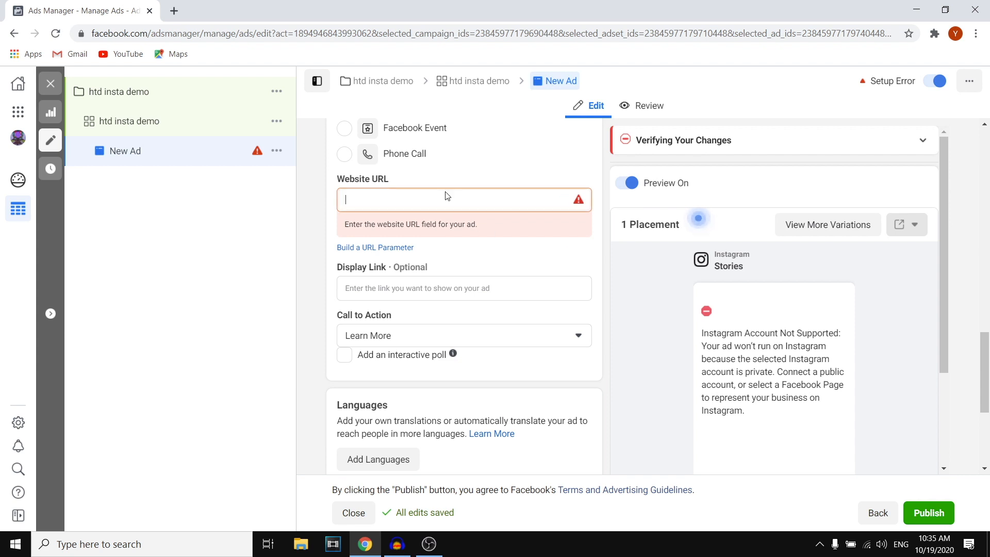
Set the ad's website URL to youtube.com and check the Instagram Stories preview.
{"action": "left_click", "coordinate": [400, 201]}
{"action": "type", "text": "yo"}
{"action": "type", "text": "u"}
{"action": "type", "text": "tu"}
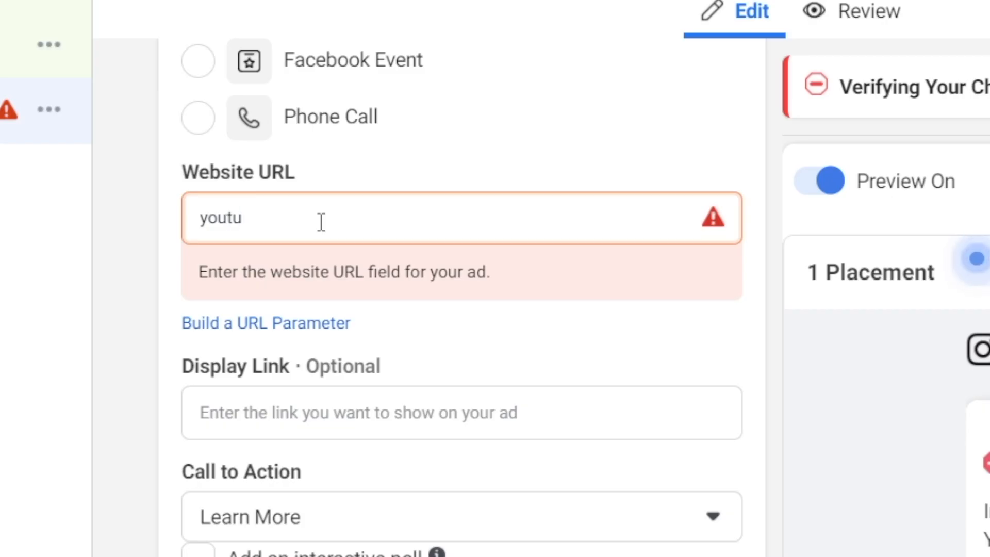
{"action": "type", "text": "be.com"}
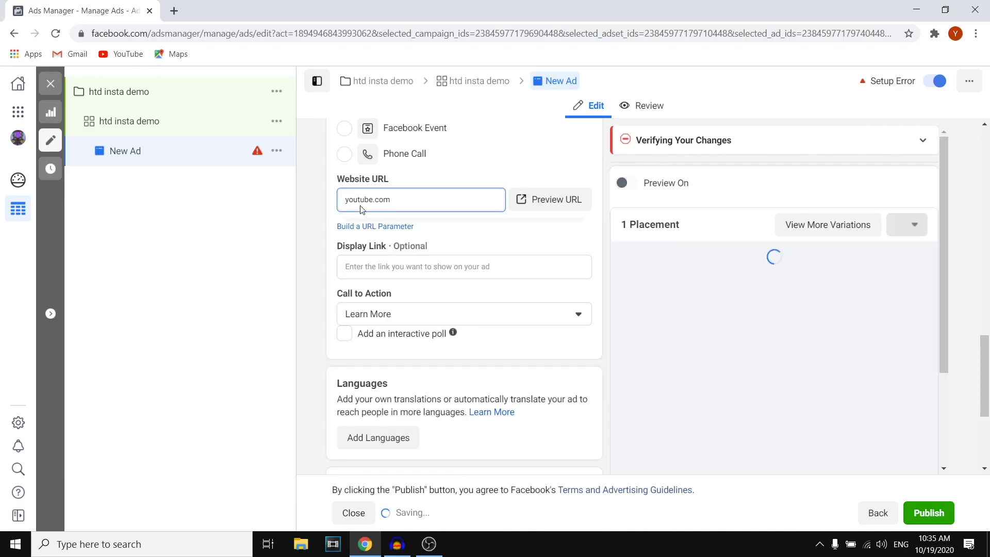
{"action": "scroll", "coordinate": [726, 291], "scroll_direction": "down", "scroll_amount": 2}
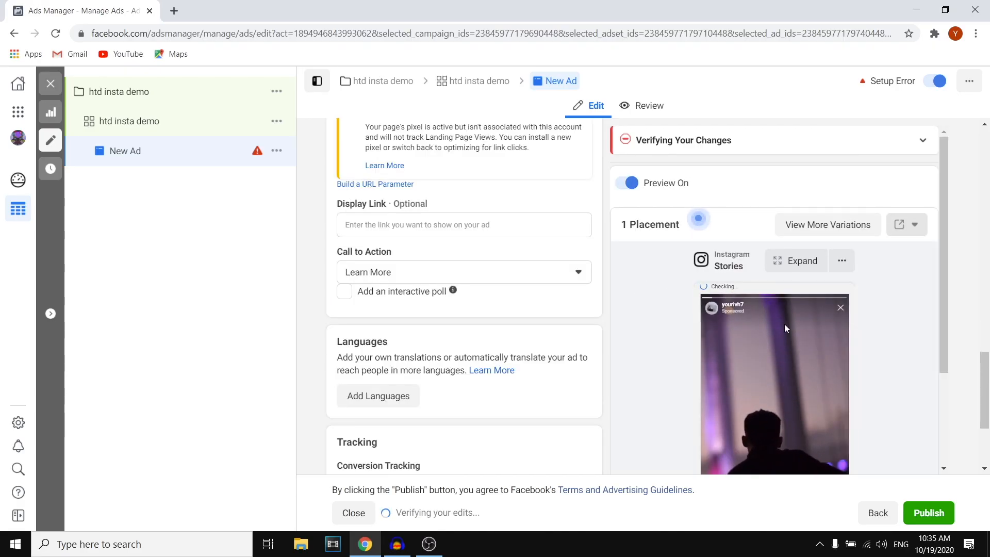
{"action": "scroll", "coordinate": [795, 334], "scroll_direction": "down", "scroll_amount": 2}
{"action": "left_click_drag", "start_coordinate": [942, 241], "coordinate": [946, 318]}
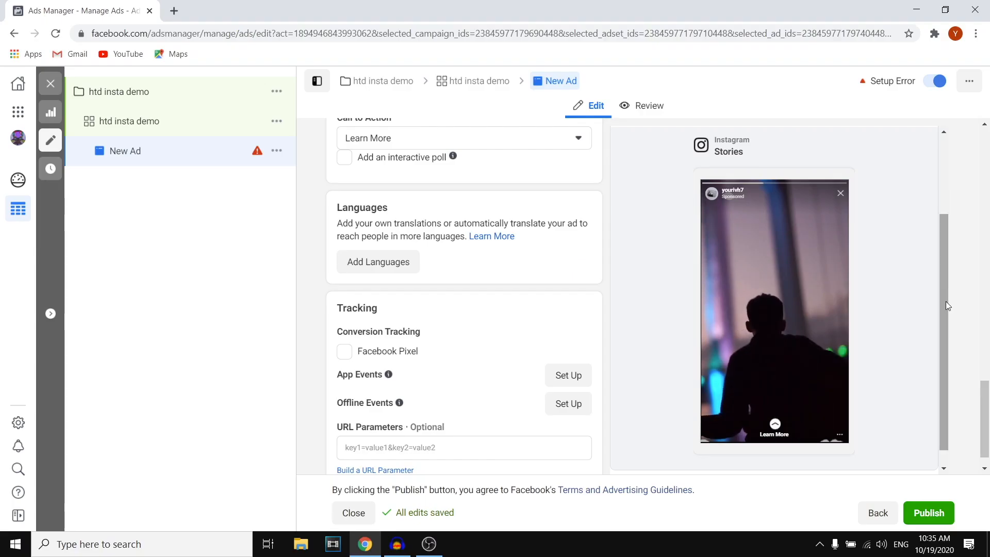
Look through the available call-to-action options for the ad and choose Listen Now.
{"action": "scroll", "coordinate": [946, 294], "scroll_direction": "up", "scroll_amount": 1}
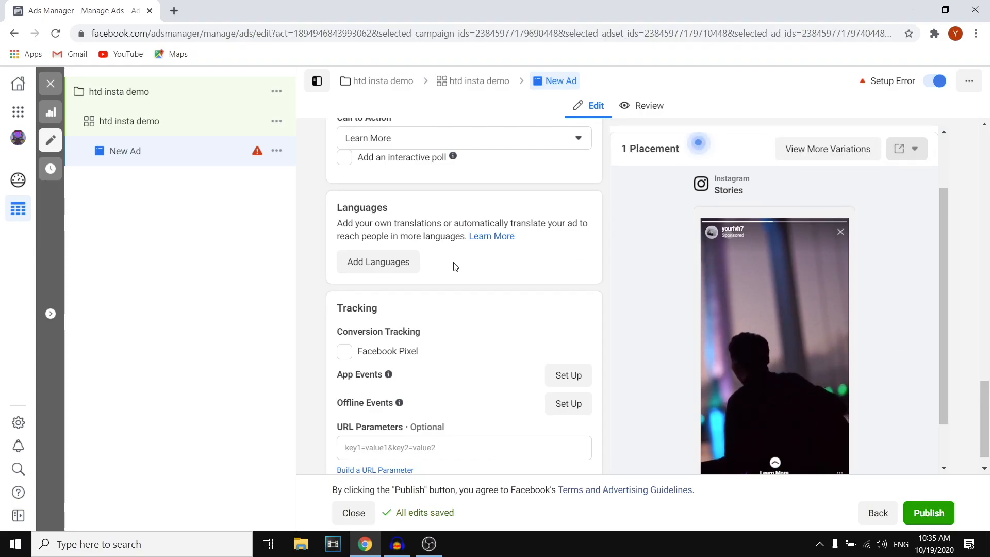
{"action": "scroll", "coordinate": [454, 269], "scroll_direction": "up", "scroll_amount": 2}
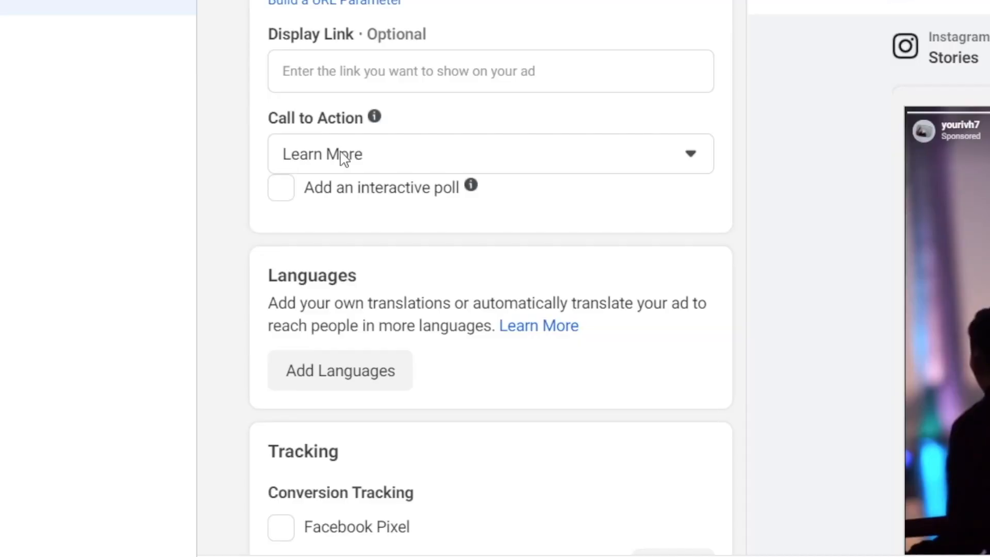
{"action": "left_click", "coordinate": [397, 245]}
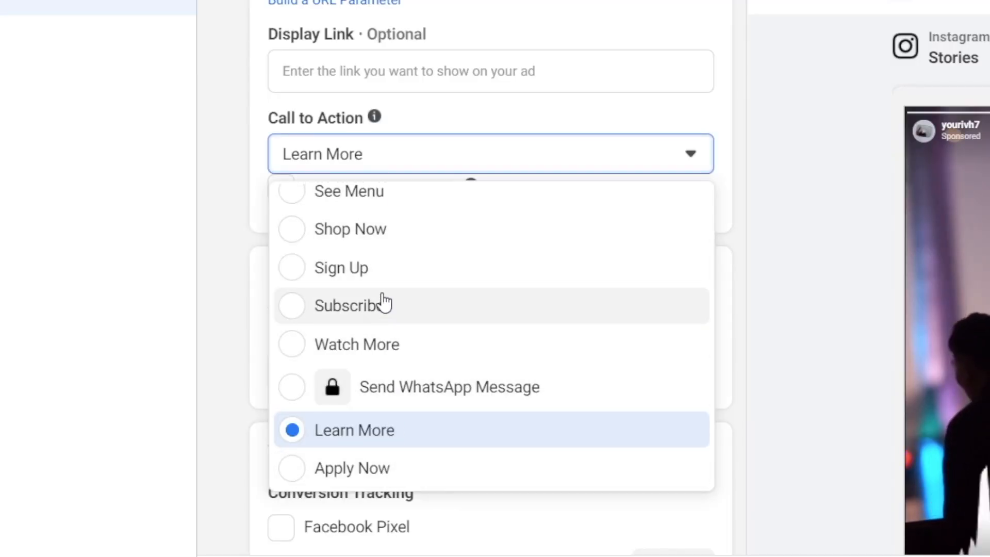
{"action": "scroll", "coordinate": [378, 272], "scroll_direction": "up", "scroll_amount": 3}
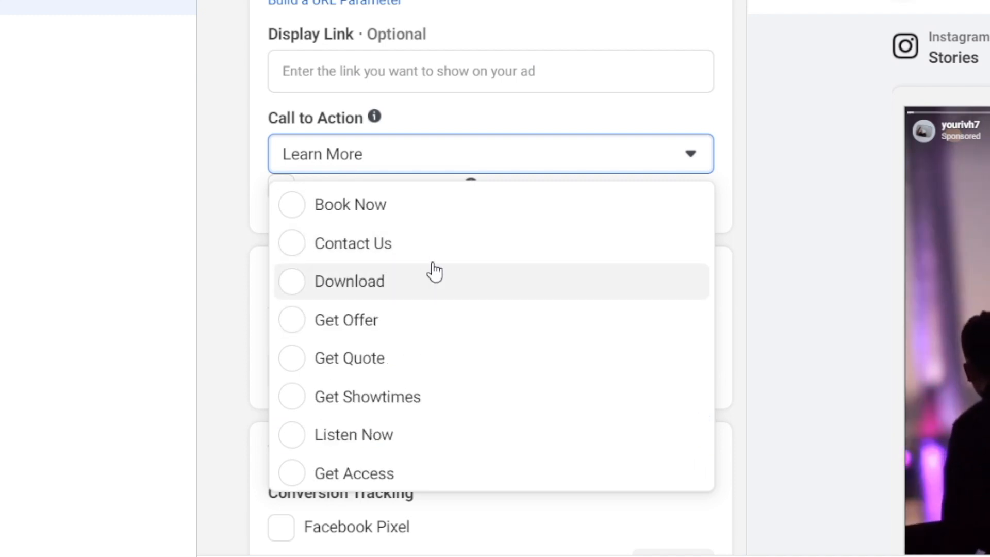
{"action": "scroll", "coordinate": [431, 332], "scroll_direction": "down", "scroll_amount": 3}
{"action": "scroll", "coordinate": [430, 333], "scroll_direction": "down", "scroll_amount": 1}
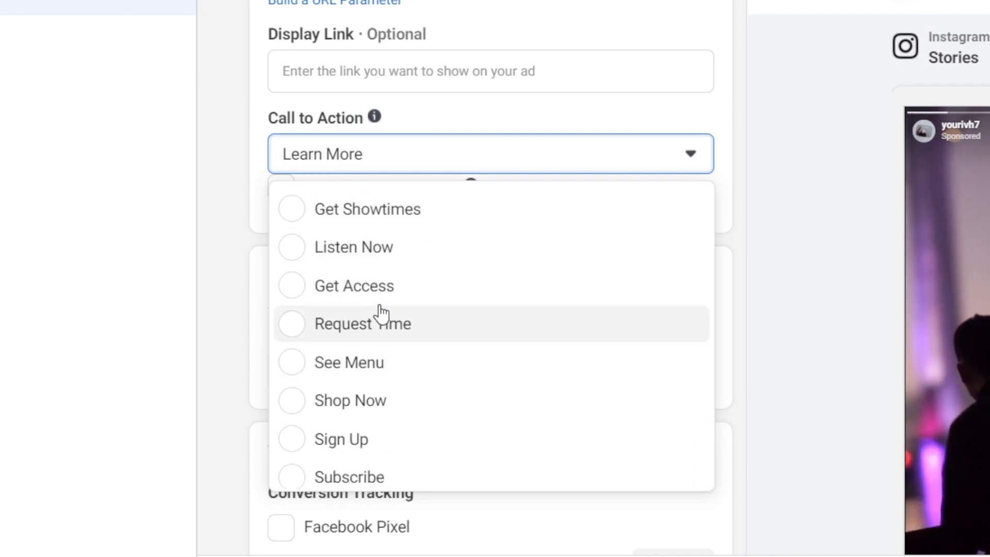
{"action": "left_click", "coordinate": [315, 247]}
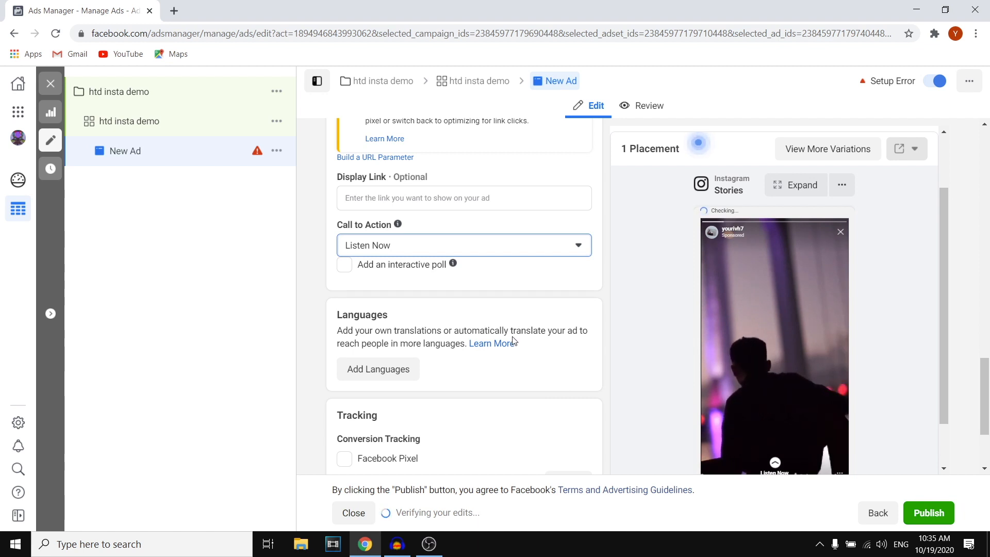
Check the call to action in the Stories preview and review the ad's conversion tracking options.
{"action": "scroll", "coordinate": [741, 349], "scroll_direction": "down", "scroll_amount": 3}
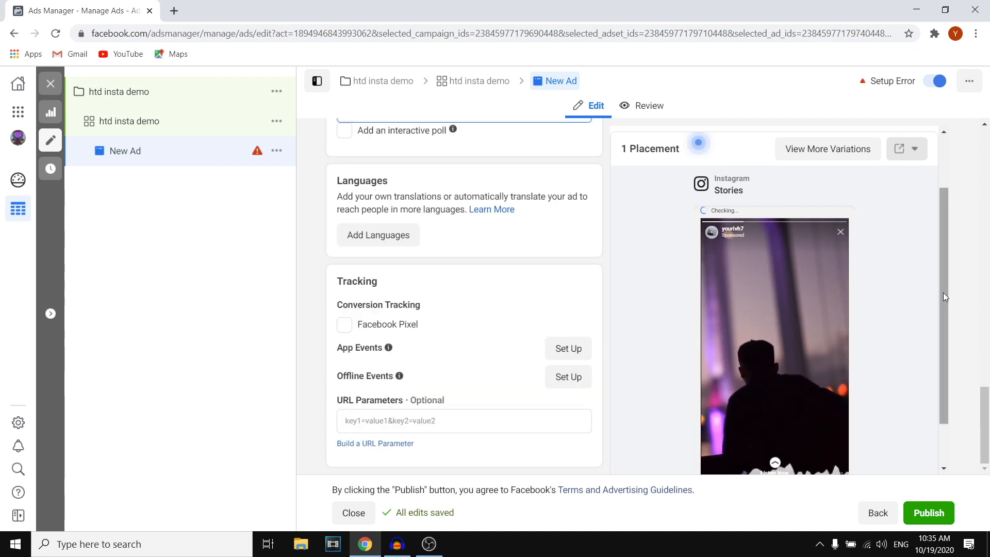
{"action": "left_click_drag", "start_coordinate": [943, 292], "coordinate": [946, 335]}
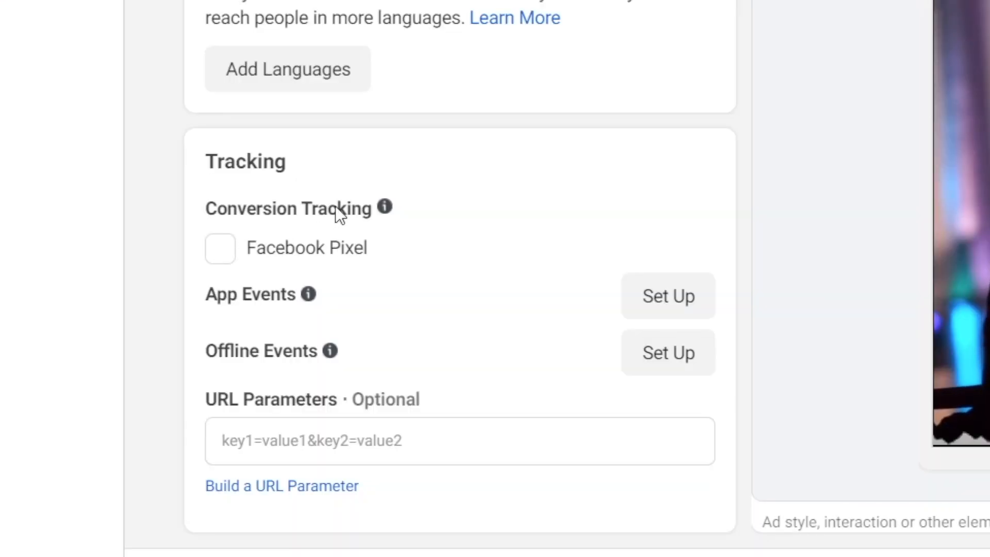
{"action": "mouse_move", "coordinate": [382, 208]}
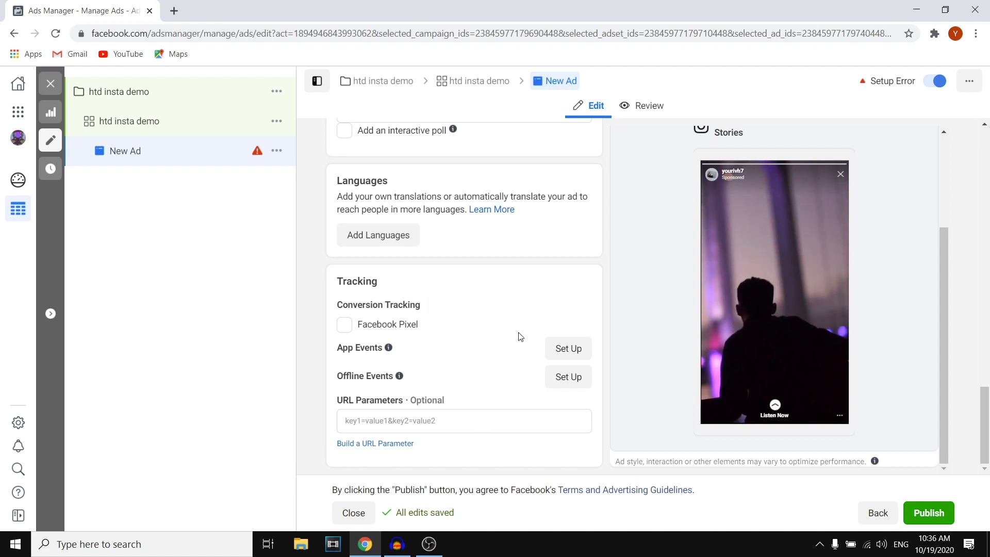
Look back over the ad's media, destination and Instagram account settings, keeping the current Instagram account.
{"action": "scroll", "coordinate": [579, 298], "scroll_direction": "up", "scroll_amount": 15}
{"action": "scroll", "coordinate": [588, 292], "scroll_direction": "down", "scroll_amount": 4}
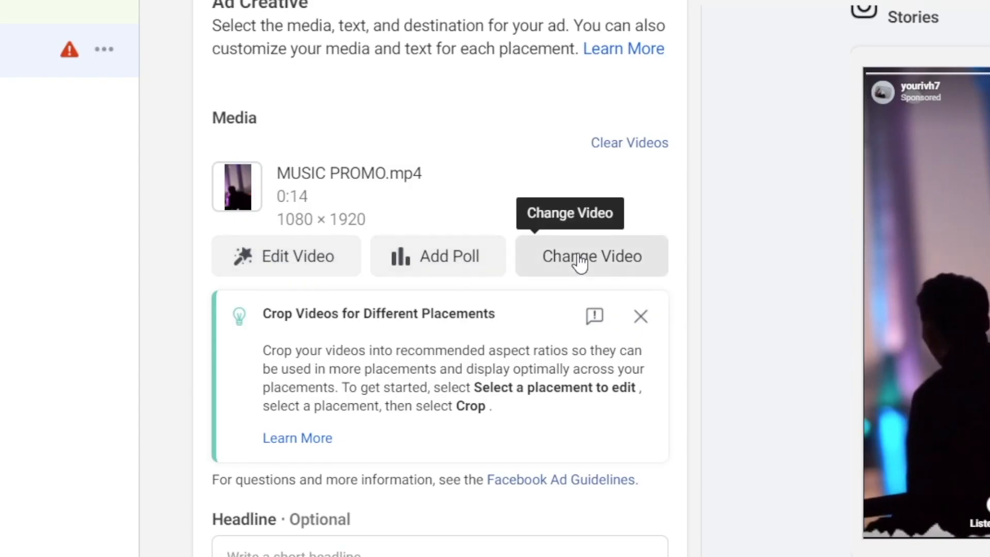
{"action": "scroll", "coordinate": [402, 516], "scroll_direction": "down", "scroll_amount": 2}
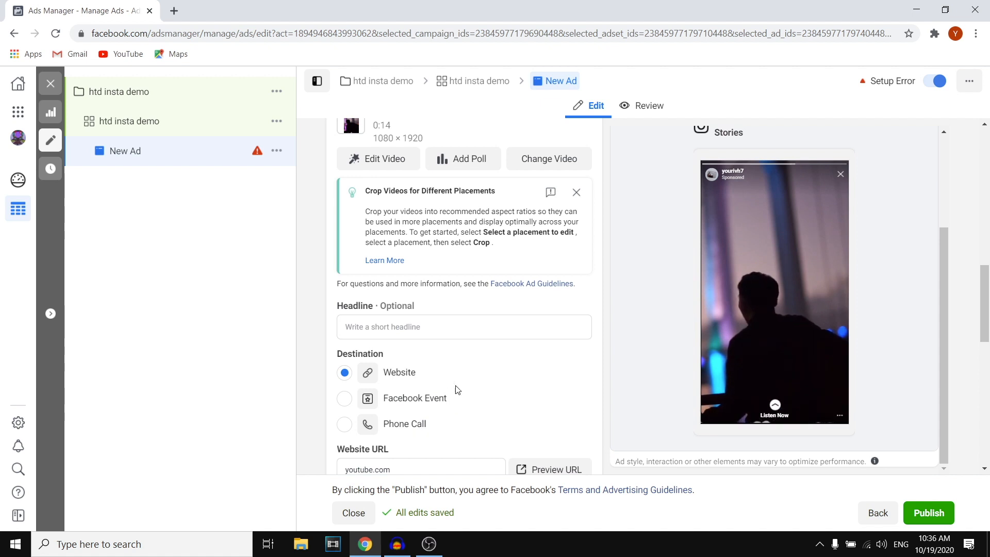
{"action": "scroll", "coordinate": [498, 309], "scroll_direction": "up", "scroll_amount": 10}
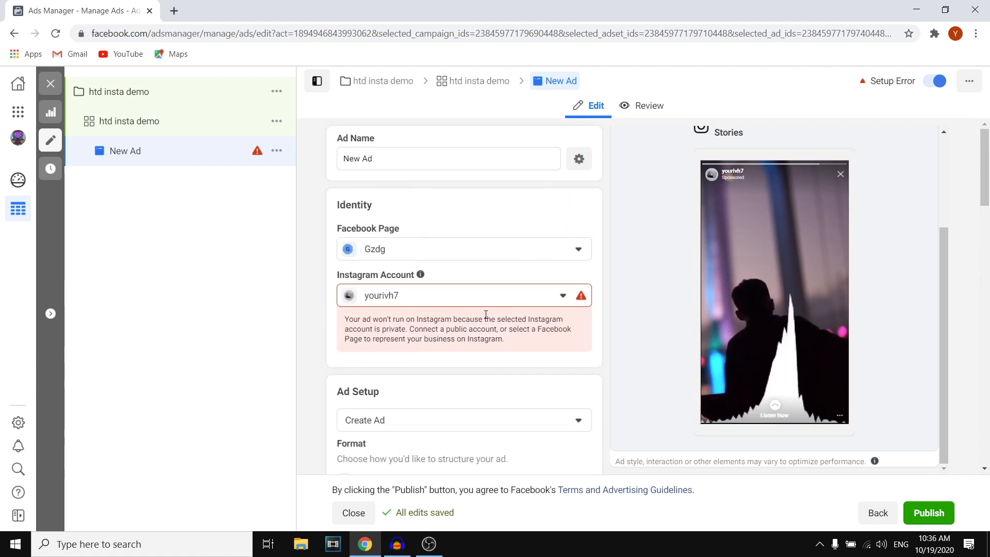
{"action": "left_click", "coordinate": [479, 298]}
{"action": "left_click", "coordinate": [414, 347]}
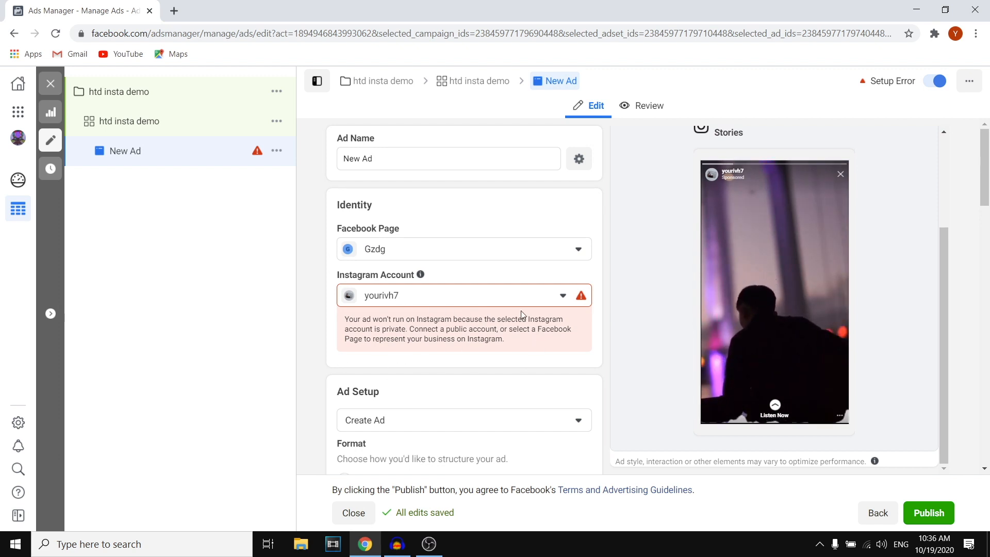
{"action": "scroll", "coordinate": [523, 315], "scroll_direction": "down", "scroll_amount": 15}
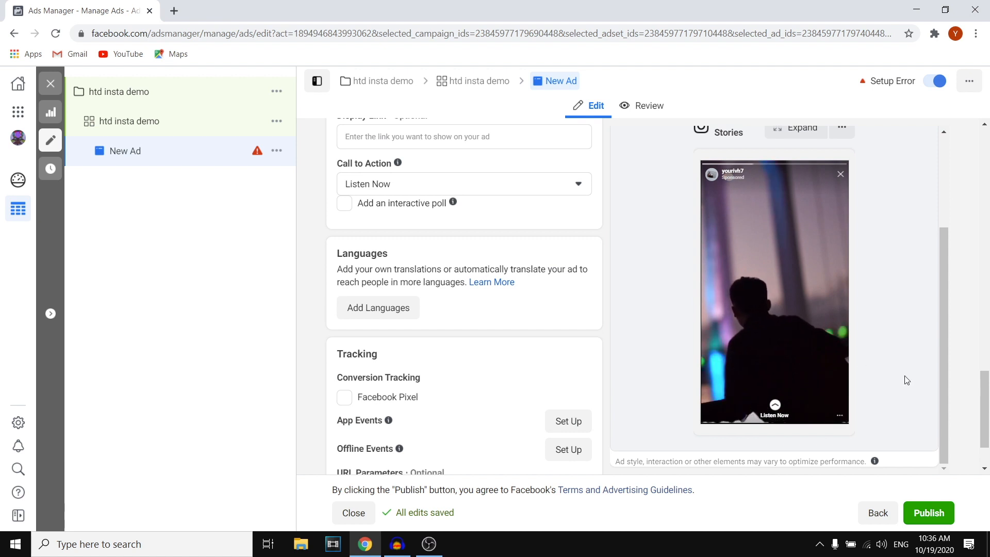